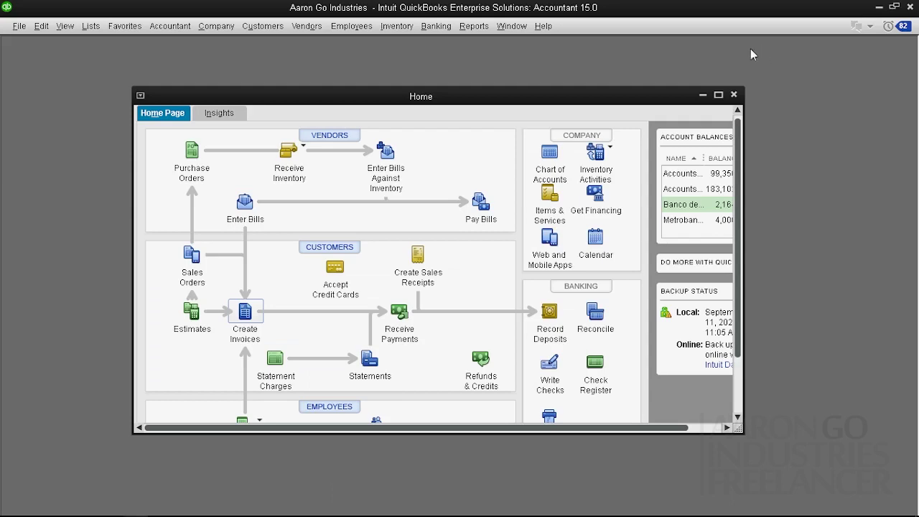
# Try the Dis5 discount item on a new sales receipt, and close the receipt without recording it.
pyautogui.click(417, 257)
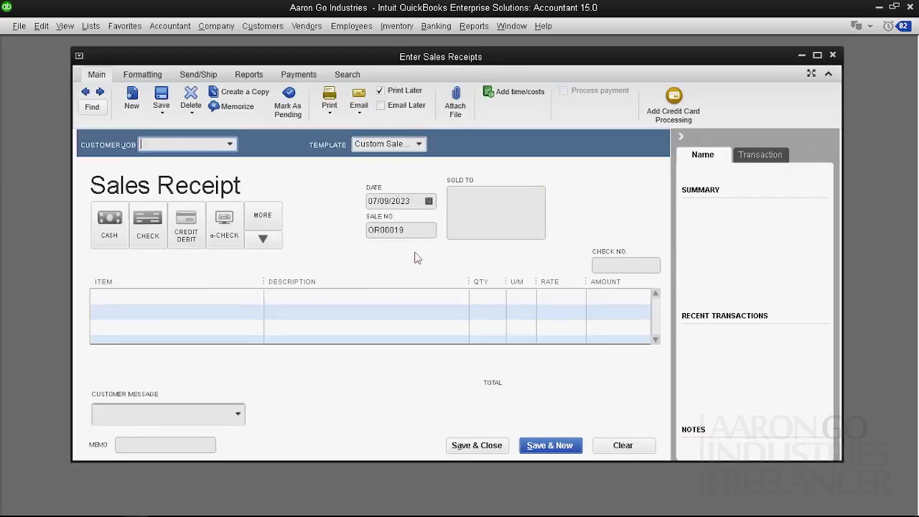
pyautogui.click(256, 295)
pyautogui.click(256, 297)
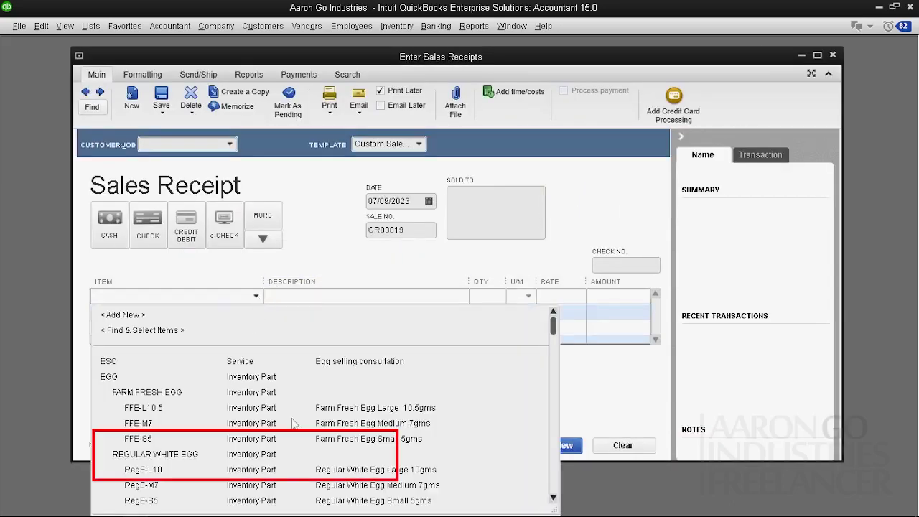
pyautogui.scroll(-5, 293, 423)
pyautogui.click(313, 439)
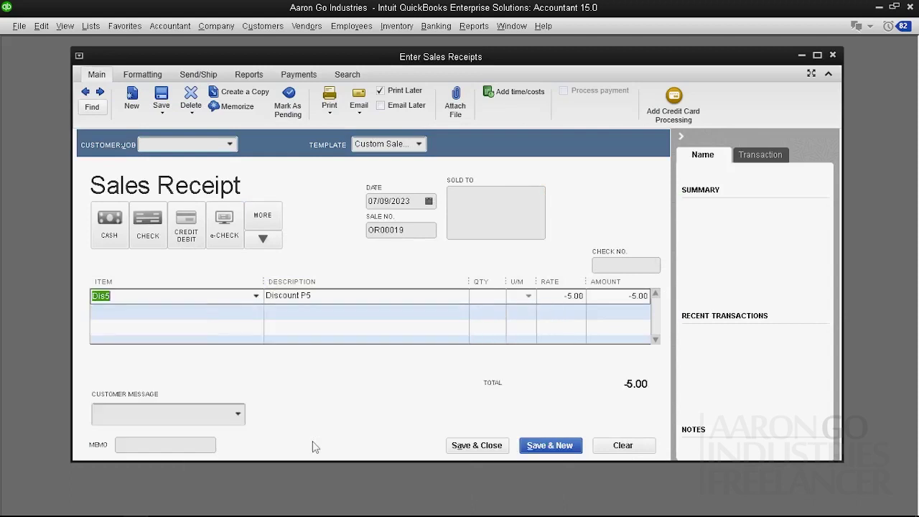
pyautogui.click(833, 55)
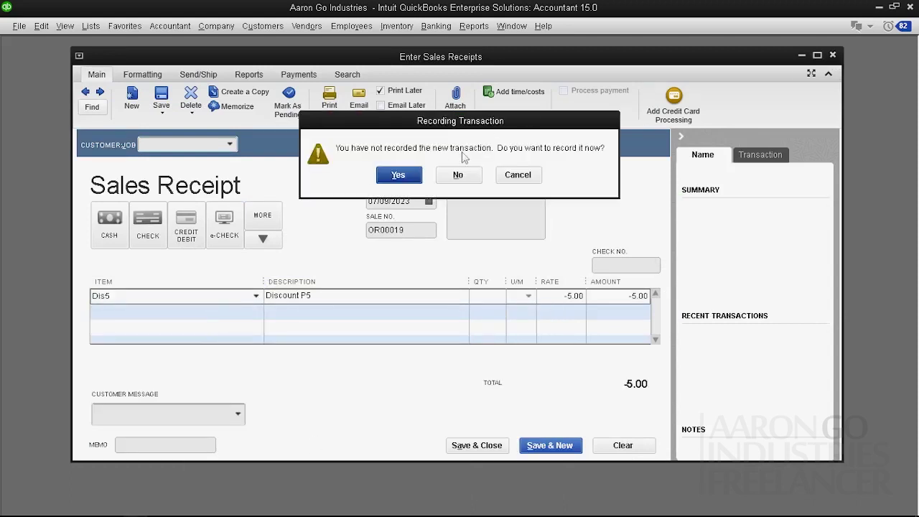
pyautogui.click(457, 176)
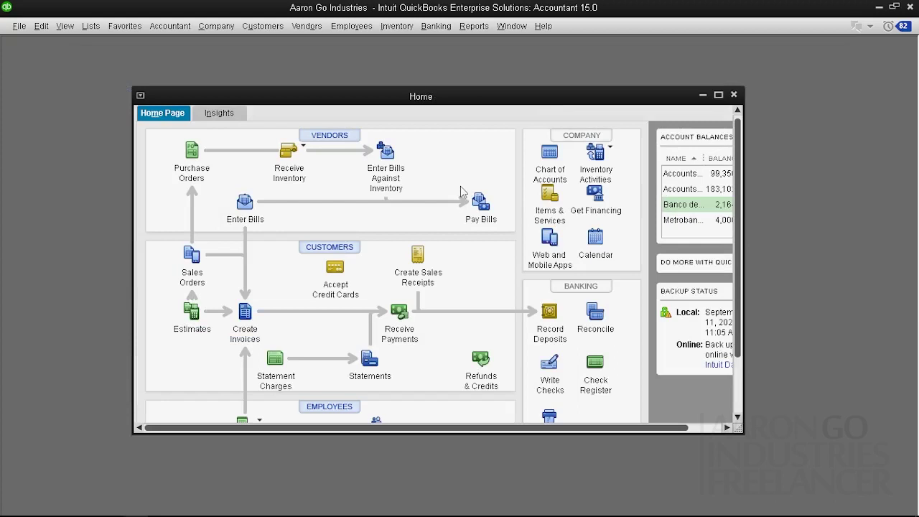
# Start a bill for receiving inventory with Supplier 1 as the vendor.
pyautogui.click(300, 152)
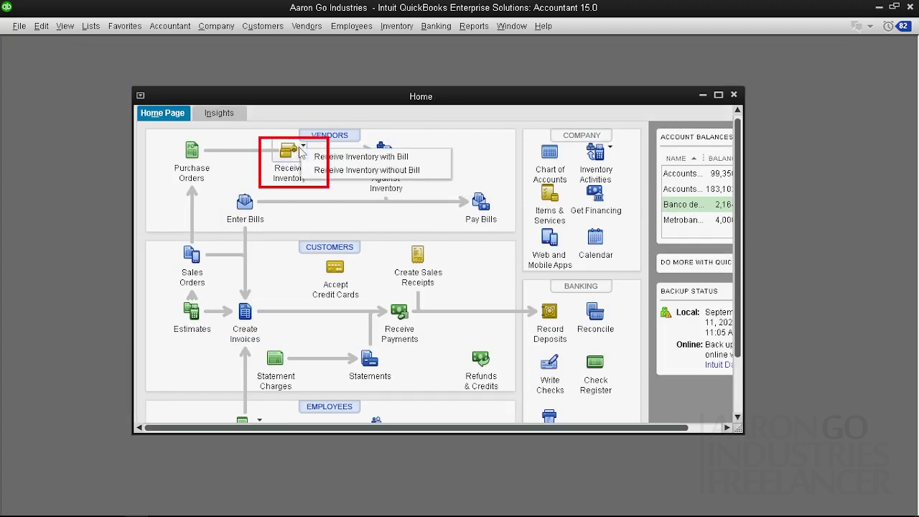
pyautogui.click(341, 159)
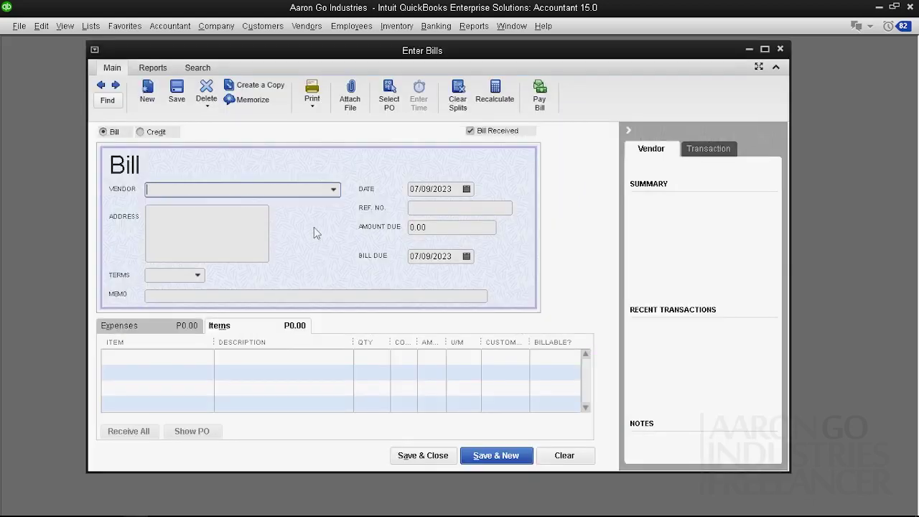
pyautogui.click(334, 191)
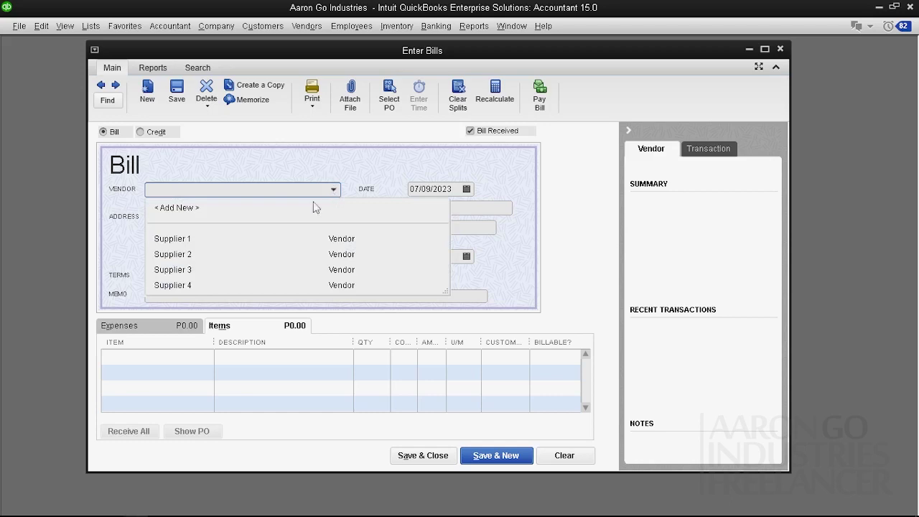
pyautogui.click(235, 240)
# Add Farm Fresh Egg Large (FFE-L10.5) and Regular White Egg Large (RegE-L10) as the bill's first two item lines.
pyautogui.click(204, 356)
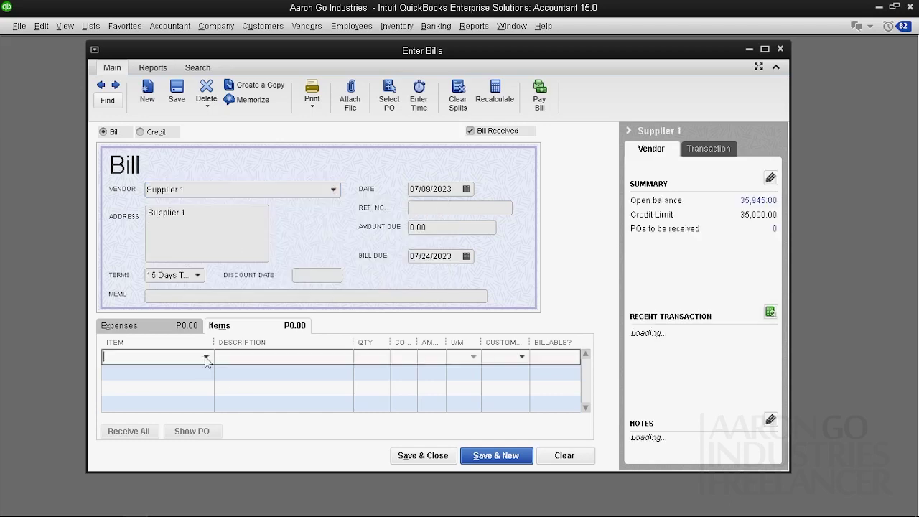
pyautogui.click(206, 357)
pyautogui.click(217, 168)
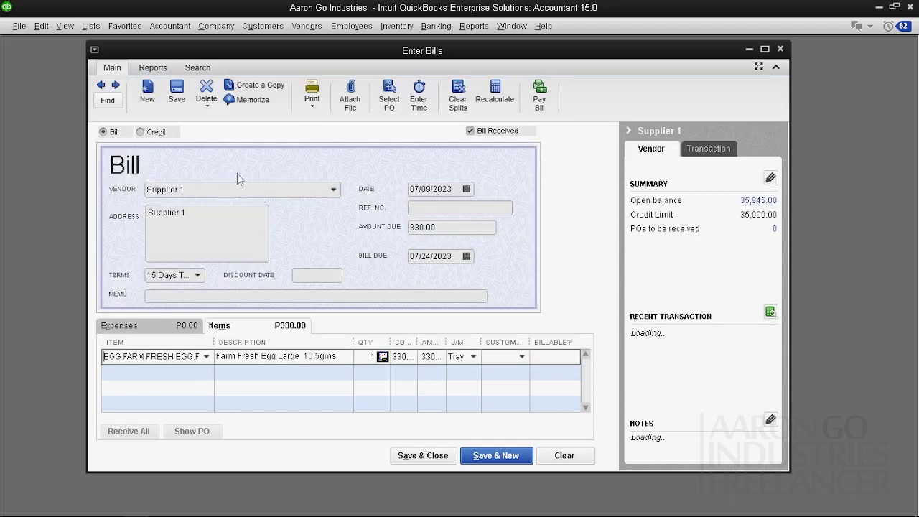
pyautogui.click(204, 373)
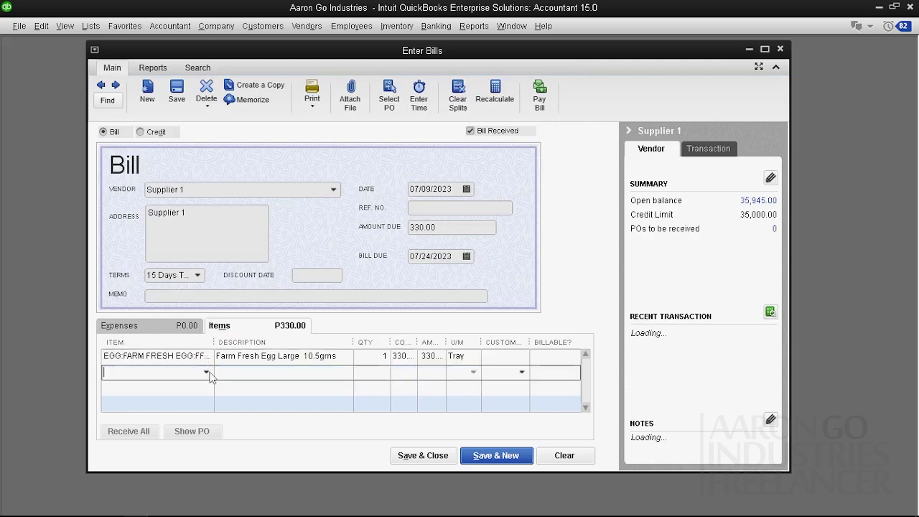
pyautogui.click(207, 373)
pyautogui.click(252, 245)
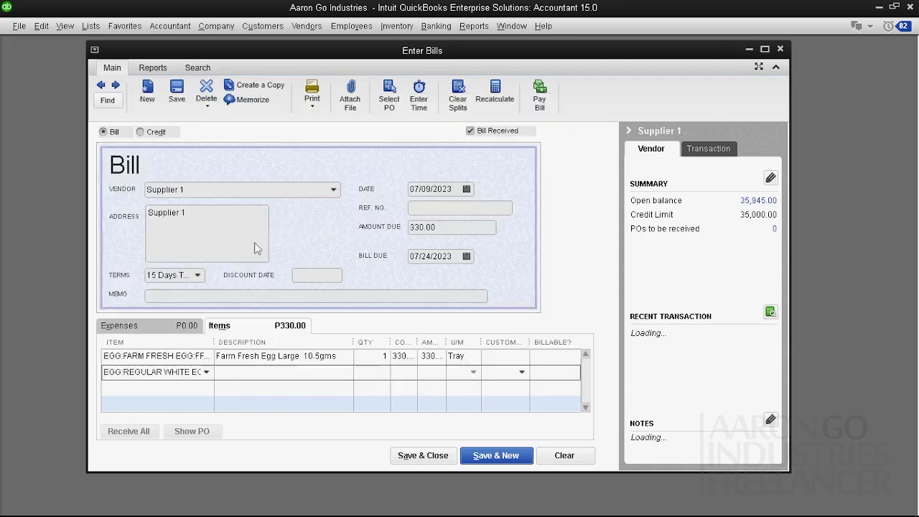
# Maximize the bill window and set the quantity of both egg items to 10 trays each.
pyautogui.click(765, 50)
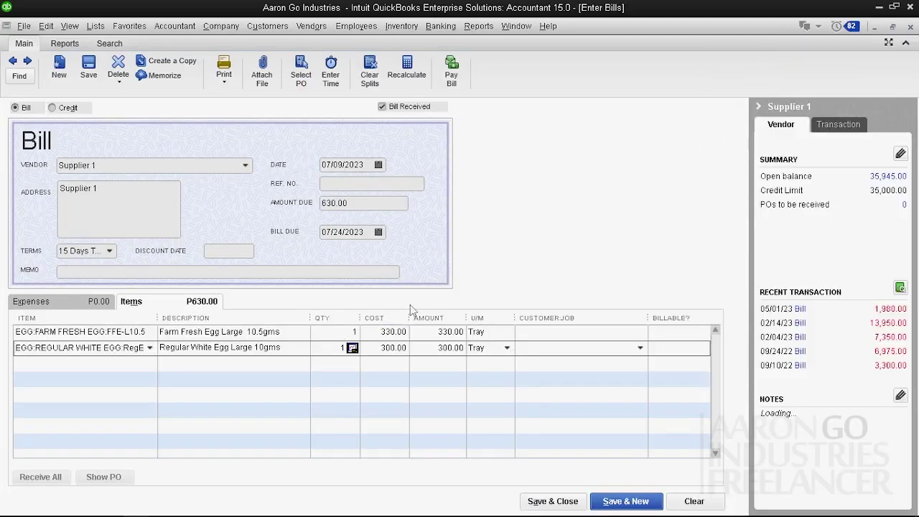
pyautogui.click(351, 333)
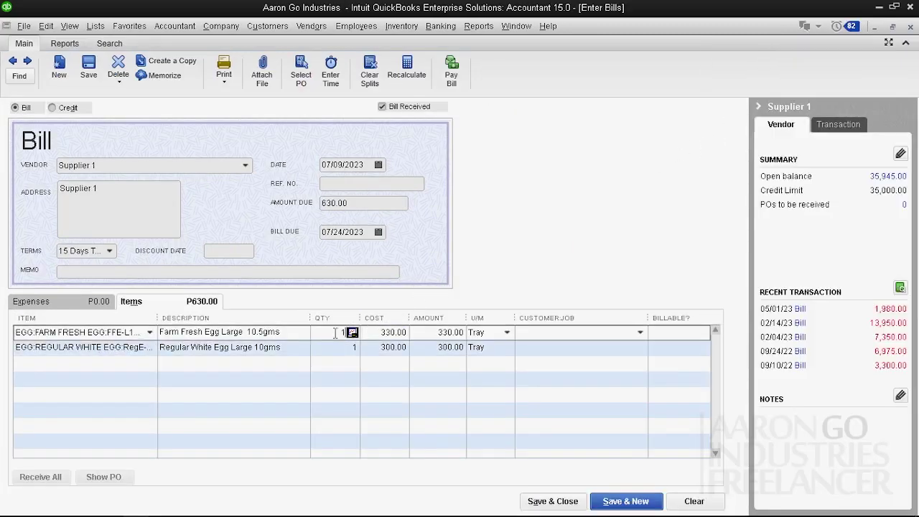
pyautogui.write('10 Tray')
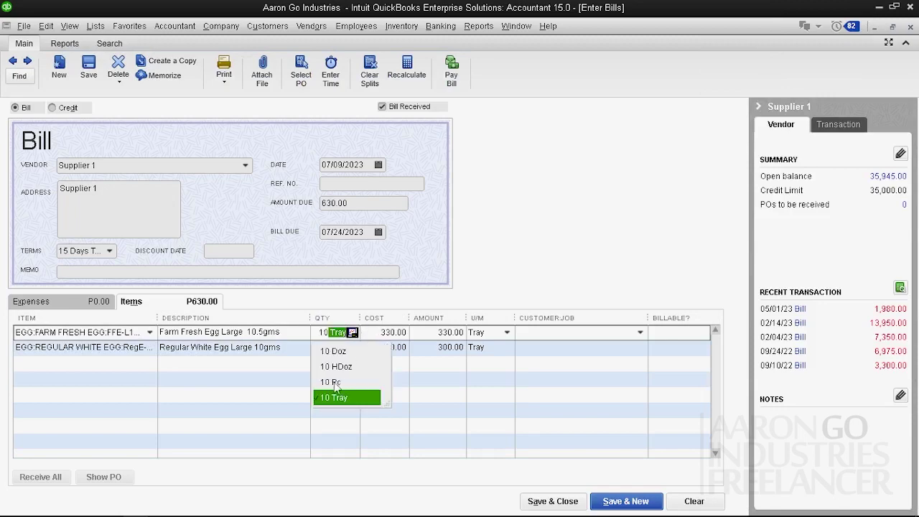
pyautogui.click(340, 397)
pyautogui.click(342, 348)
pyautogui.write('10')
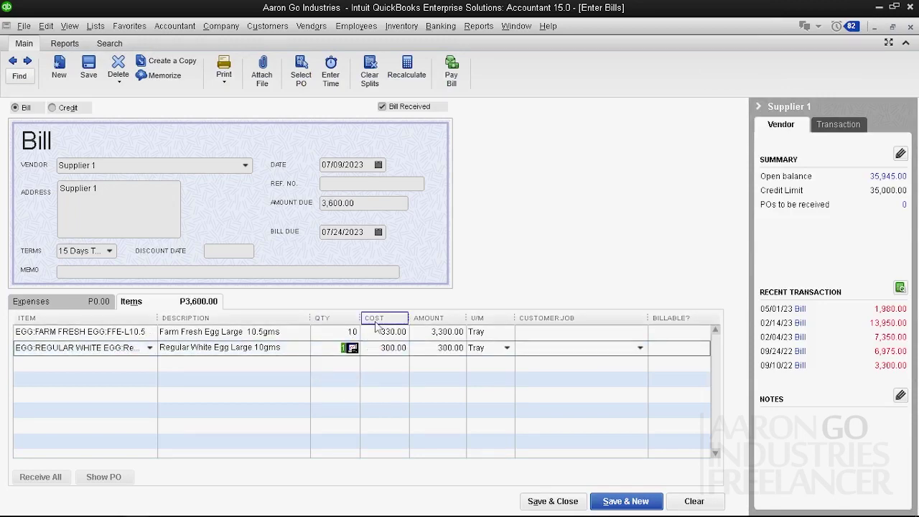
pyautogui.click(362, 413)
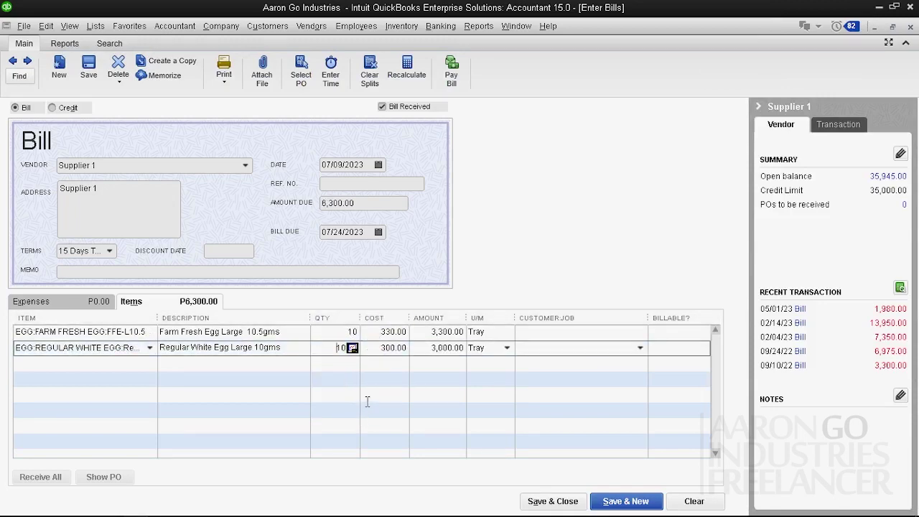
# Add the Sub subtotal item to the bill, leaving one blank row below the egg items.
pyautogui.click(367, 402)
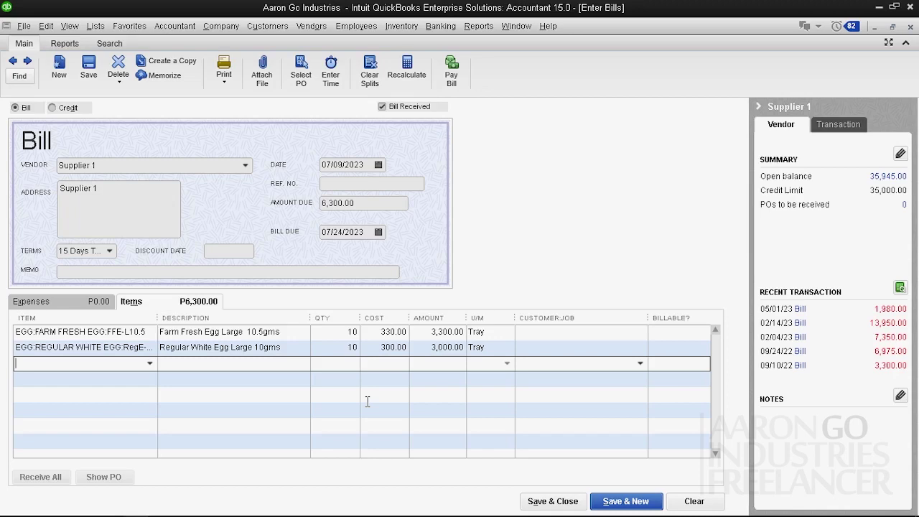
pyautogui.click(148, 378)
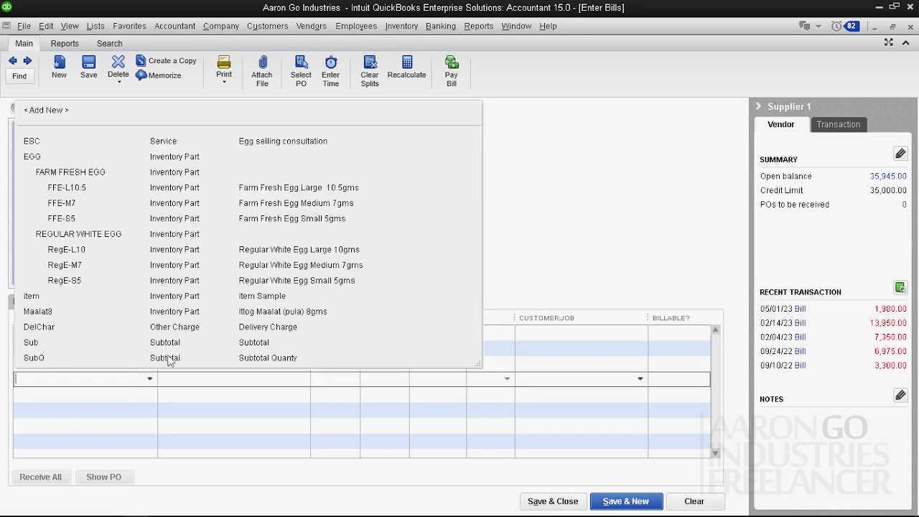
pyautogui.click(178, 343)
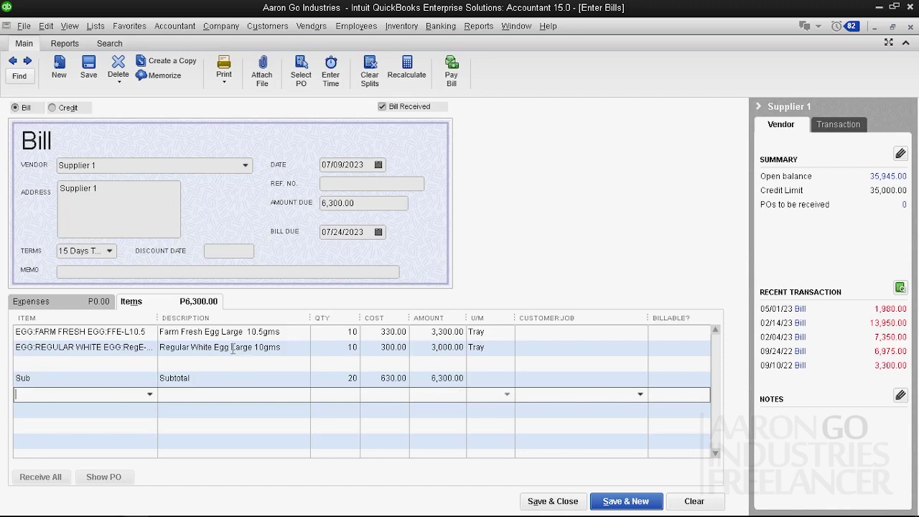
# Check the items available for the row below the subtotal for a discount item, without choosing one.
pyautogui.click(150, 395)
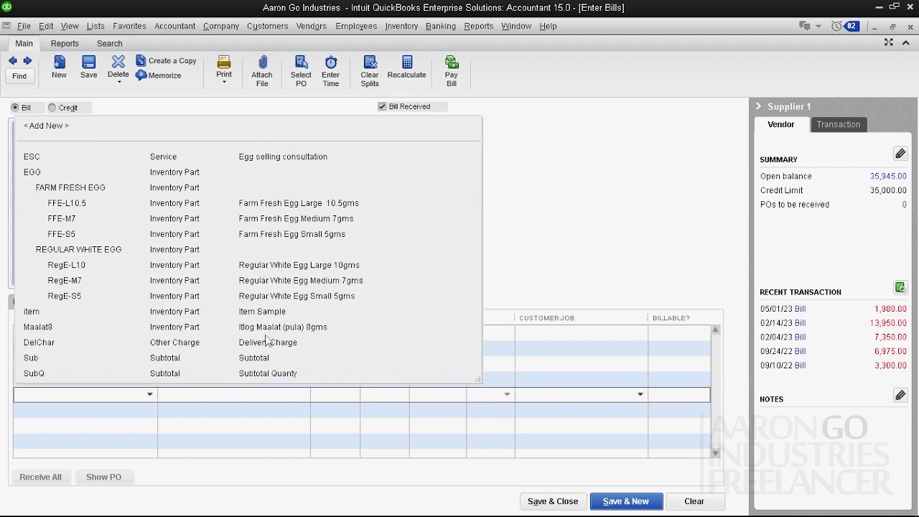
pyautogui.click(186, 398)
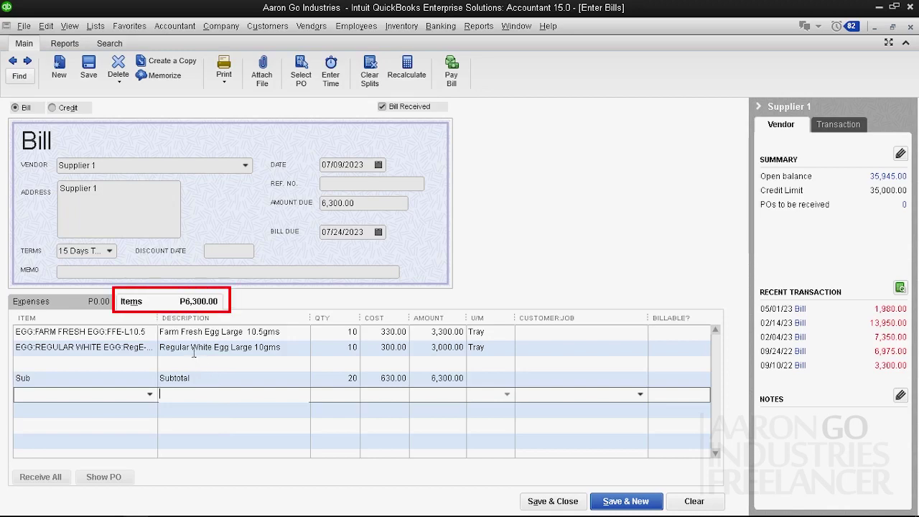
pyautogui.click(168, 305)
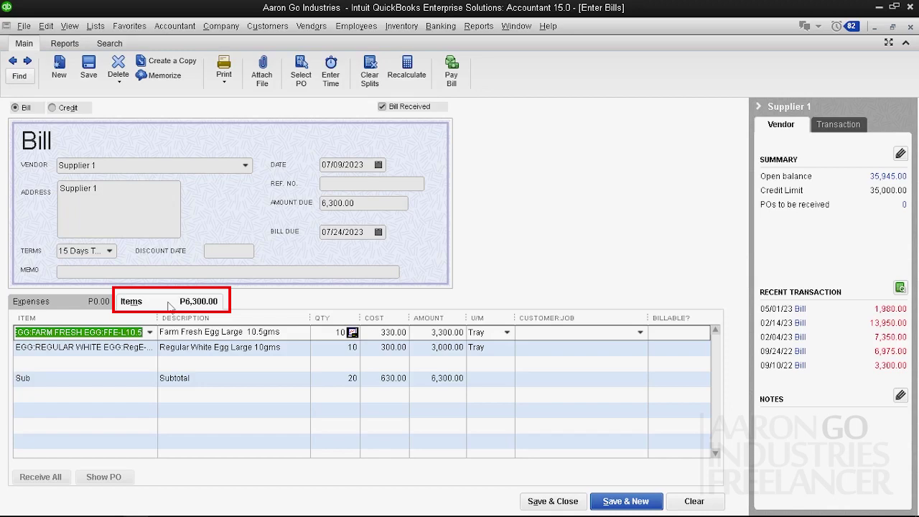
# Start an expense line on the bill and assign it to the Sales income account.
pyautogui.click(93, 305)
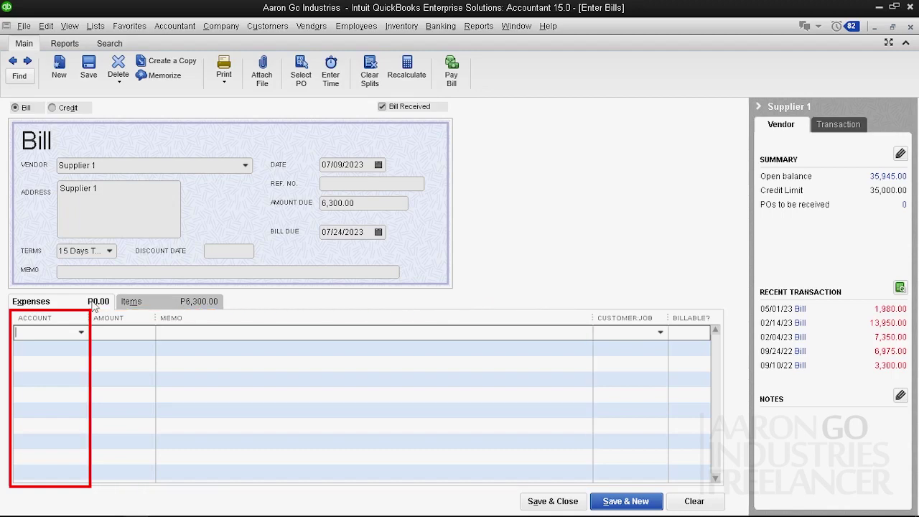
pyautogui.click(81, 333)
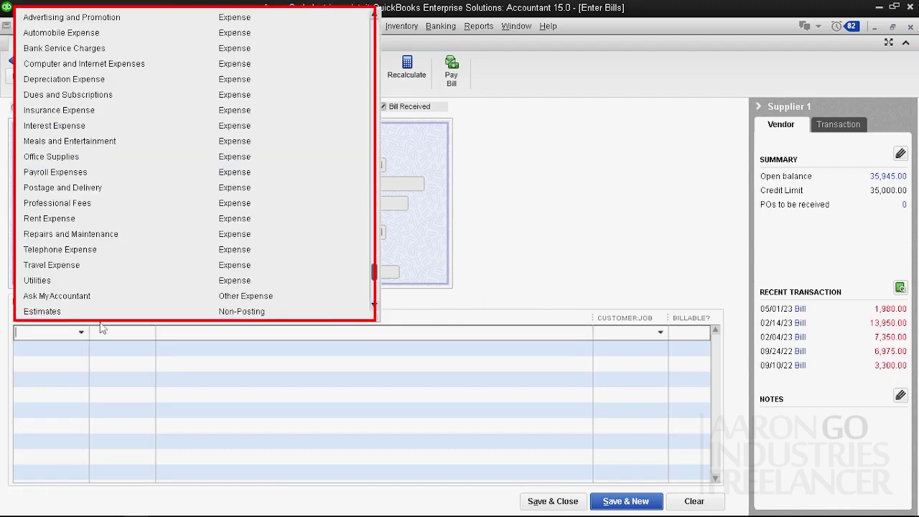
pyautogui.moveTo(374, 272); pyautogui.dragTo(369, 300)
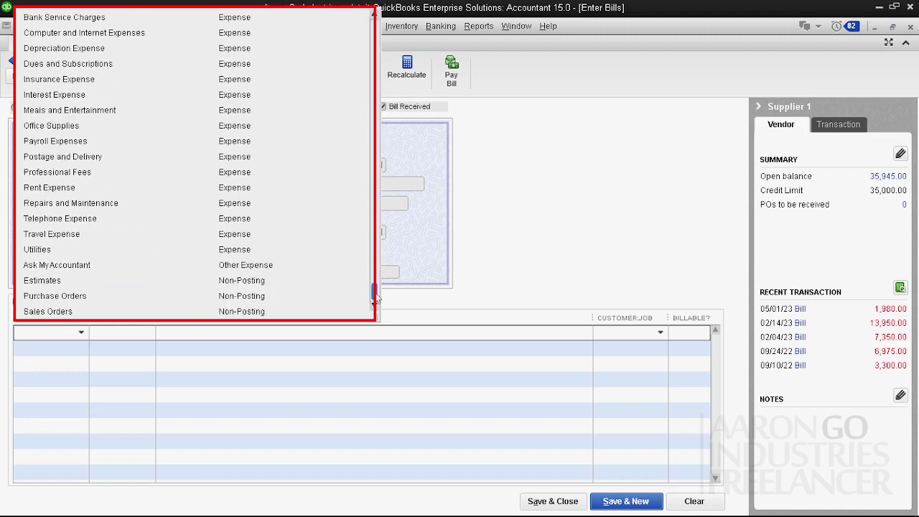
pyautogui.moveTo(374, 293); pyautogui.dragTo(384, 69)
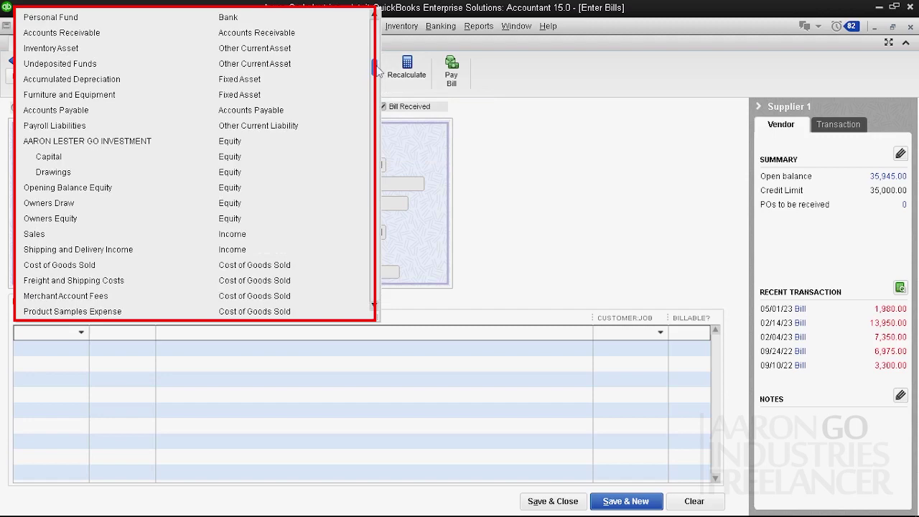
pyautogui.moveTo(380, 69); pyautogui.dragTo(387, 140)
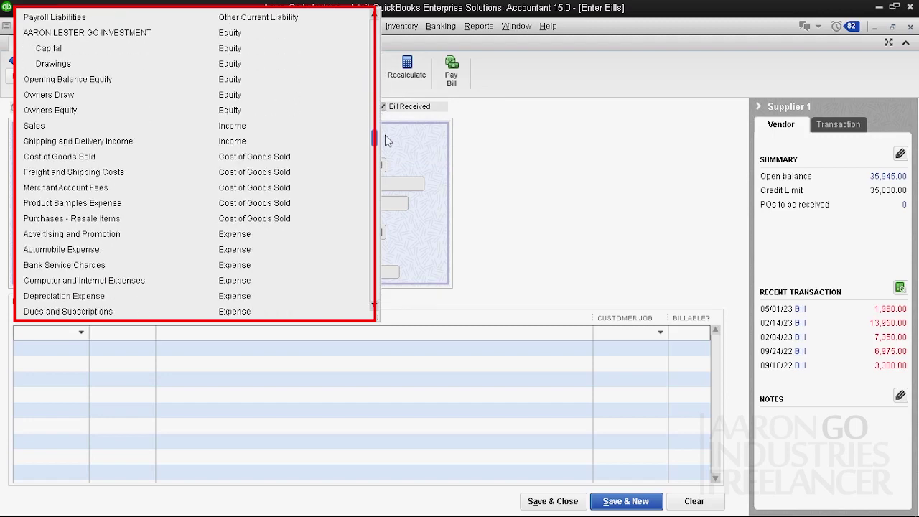
pyautogui.click(244, 130)
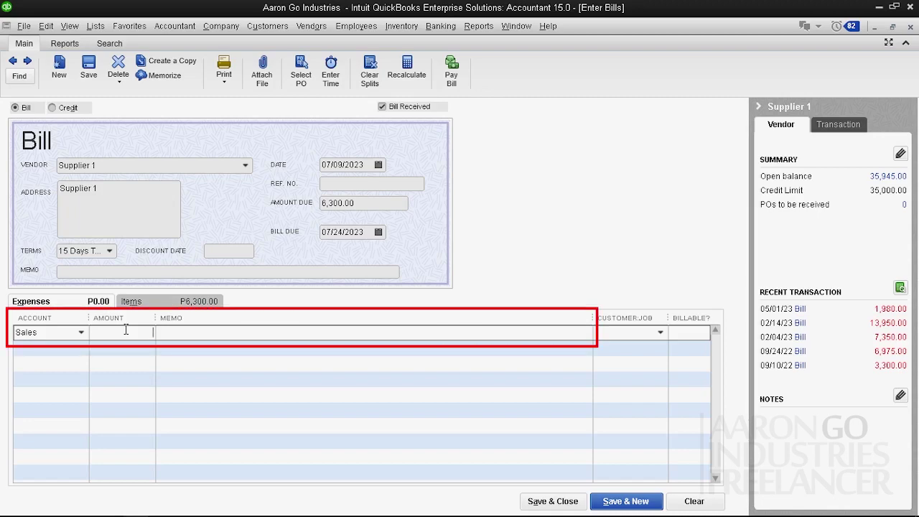
# Give the Sales expense line an amount of -300.00 and the memo "Supplier Discount".
pyautogui.click(126, 329)
pyautogui.write('300')
pyautogui.click(197, 332)
pyautogui.write('S')
pyautogui.press('BackSpace')
pyautogui.write('Supplier Discount')
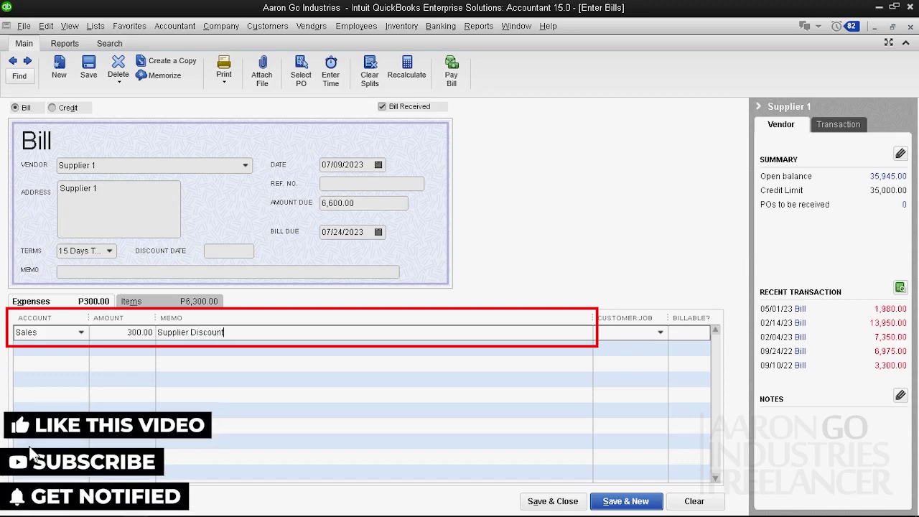
pyautogui.hotkey('shift', 'Tab')
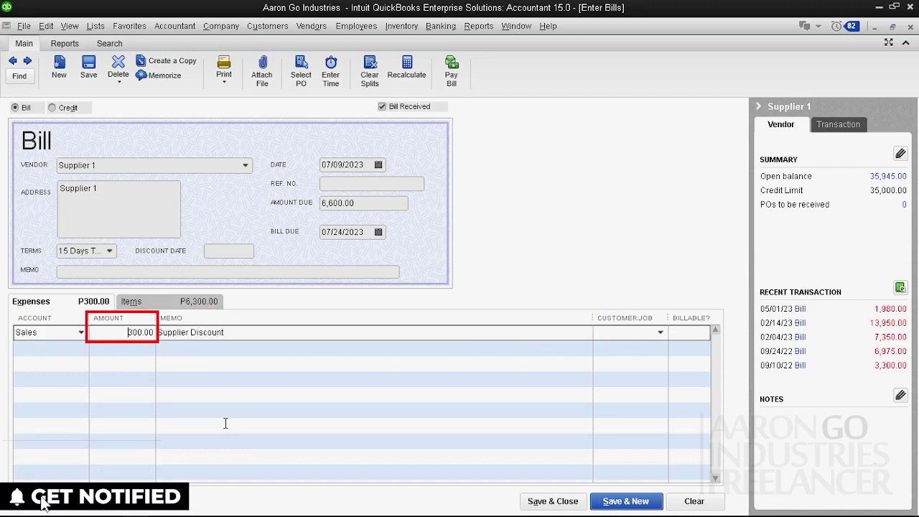
pyautogui.click(139, 349)
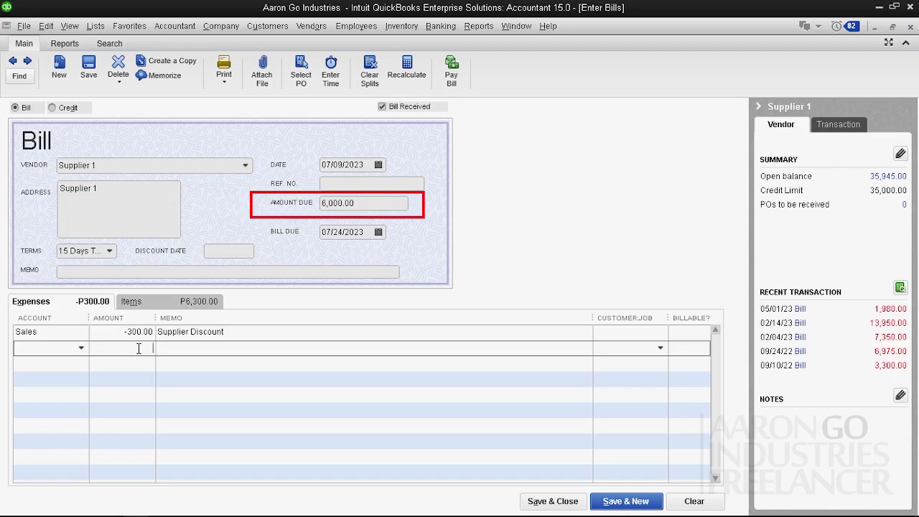
# Review the bill's item lines and the supplier discount expense line against the amount due.
pyautogui.click(143, 304)
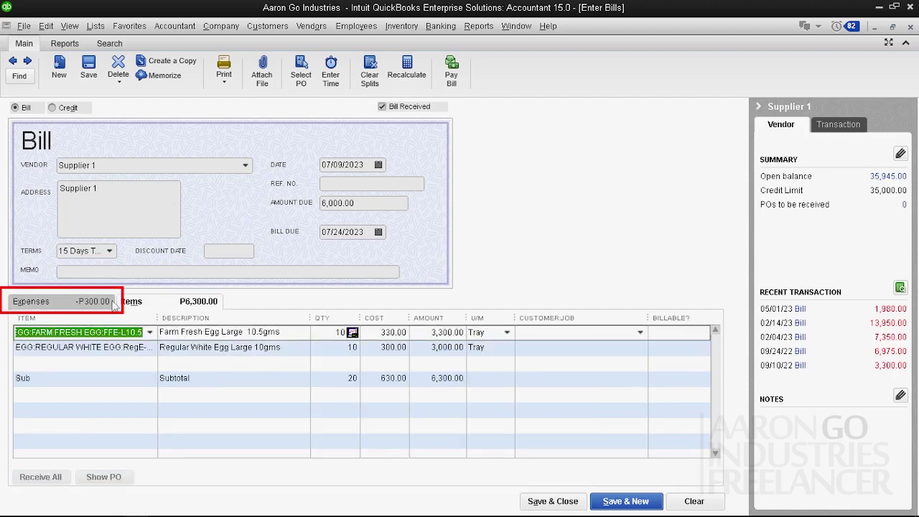
pyautogui.click(84, 306)
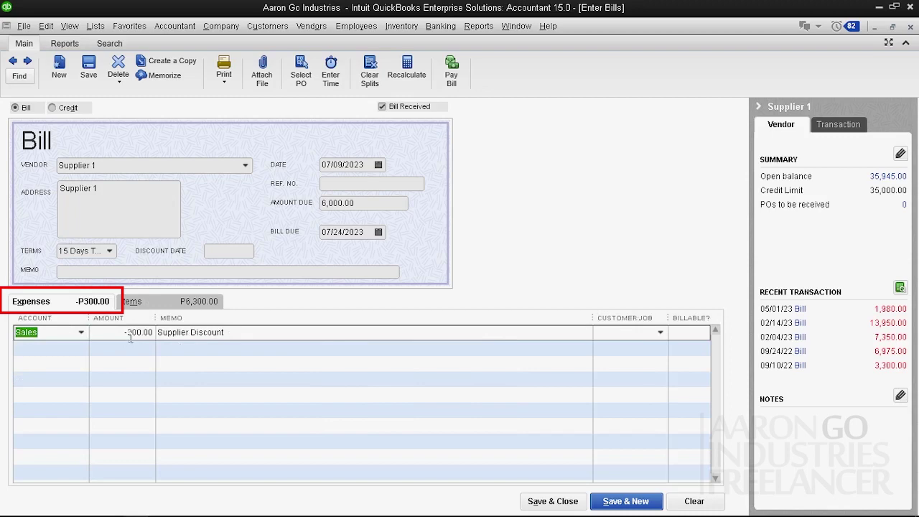
pyautogui.click(160, 365)
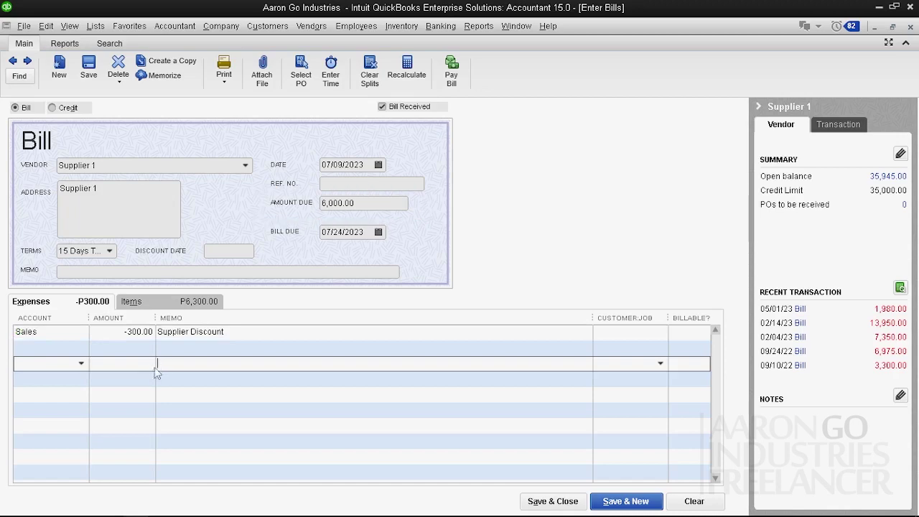
# Check the account choices for the Sales expense line, and save the bill as new, continuing past the supplier's credit limit.
pyautogui.click(68, 332)
pyautogui.click(81, 333)
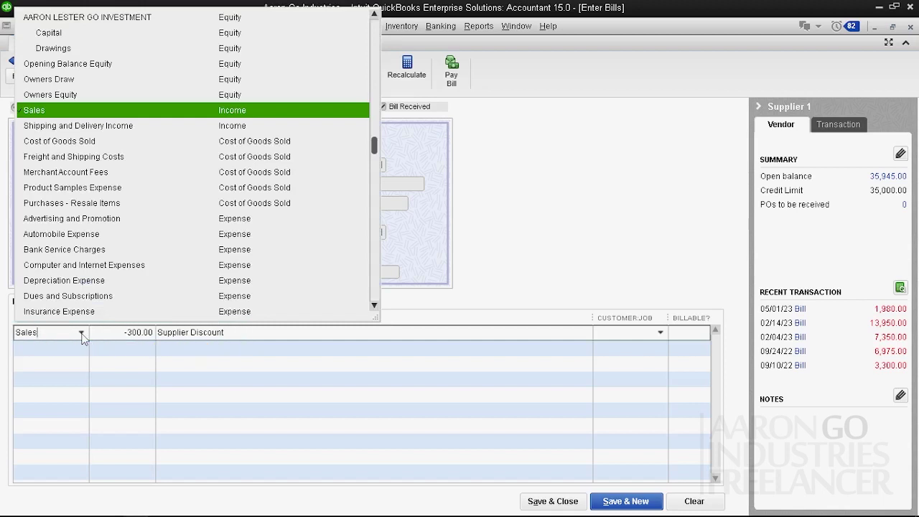
pyautogui.click(81, 334)
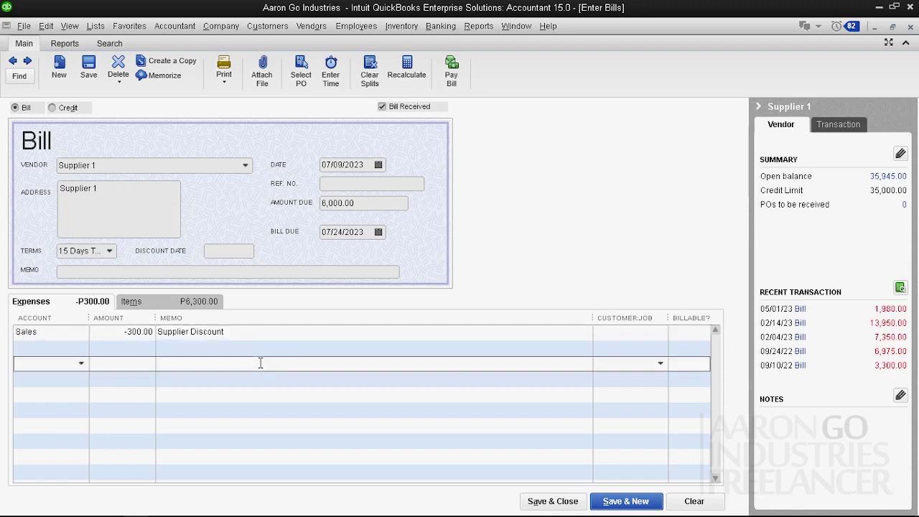
pyautogui.click(661, 504)
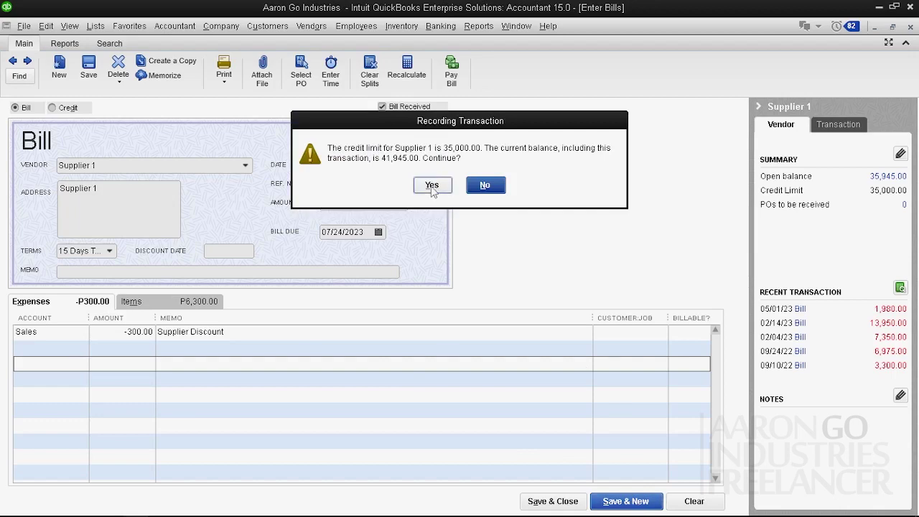
pyautogui.click(431, 186)
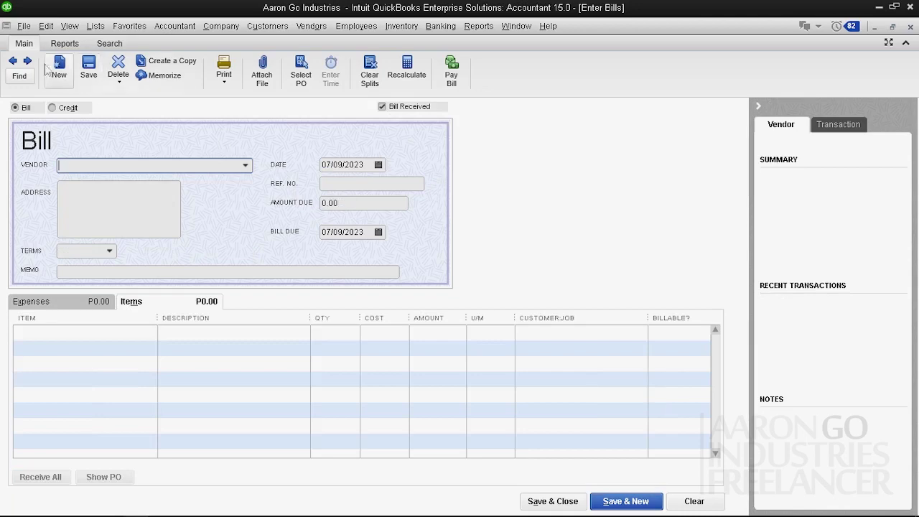
# Reopen the saved Supplier 1 bill and check the account used on its -300.00 expense line.
pyautogui.click(13, 62)
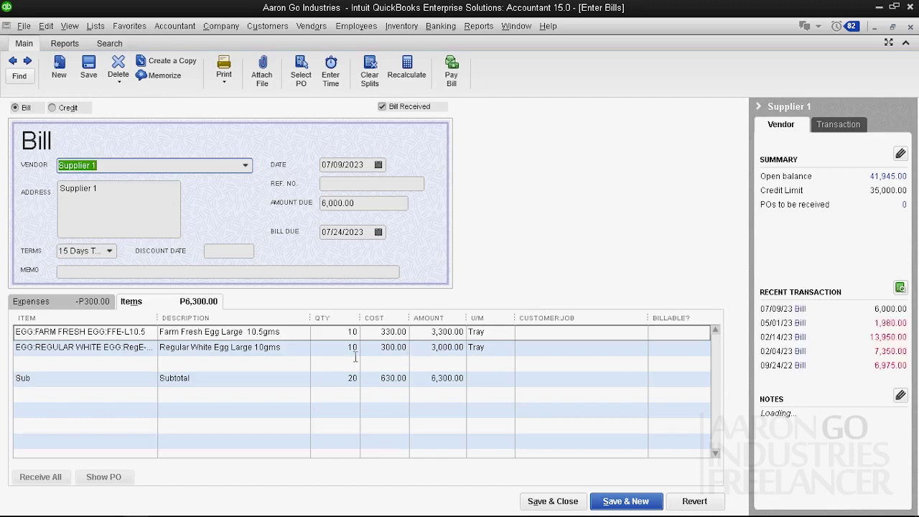
pyautogui.click(64, 303)
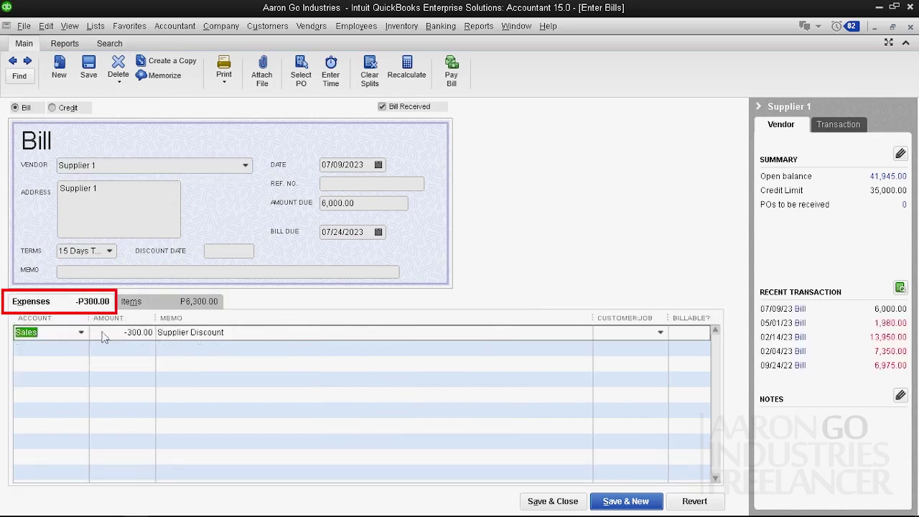
pyautogui.click(82, 334)
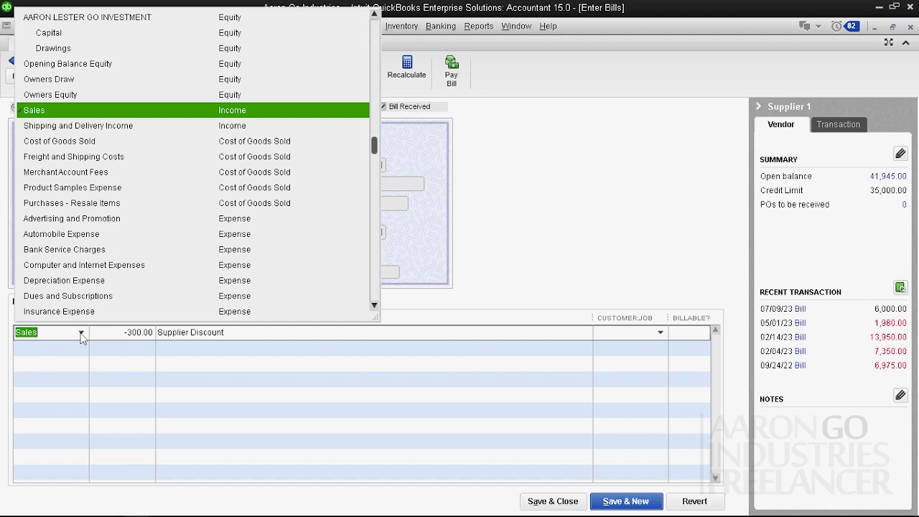
pyautogui.click(81, 333)
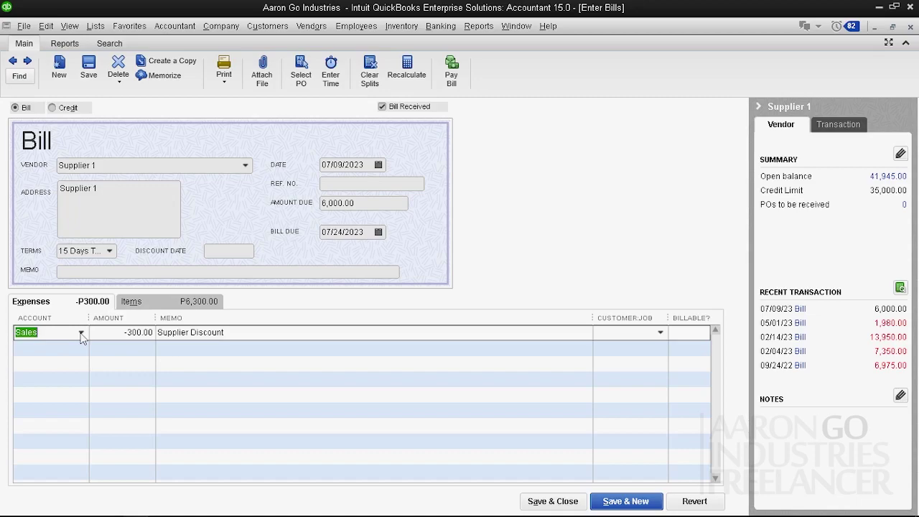
pyautogui.click(81, 333)
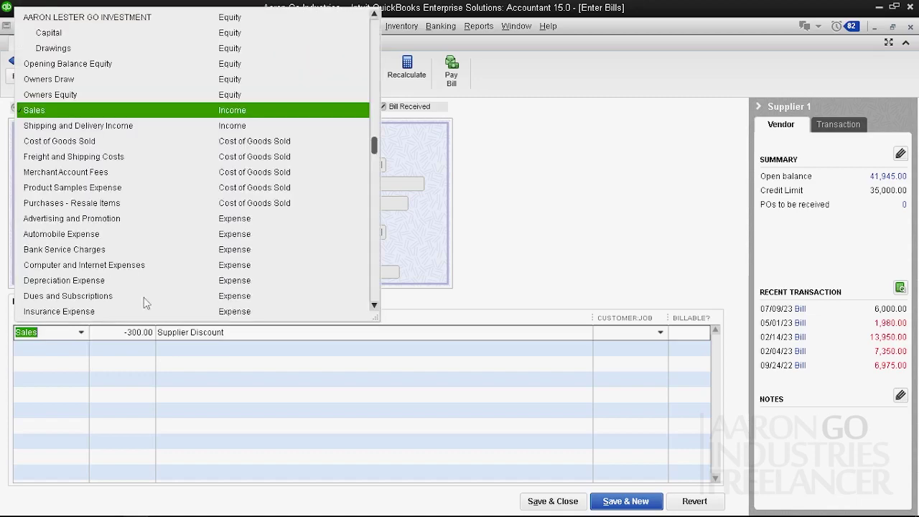
pyautogui.moveTo(378, 151); pyautogui.dragTo(383, 33)
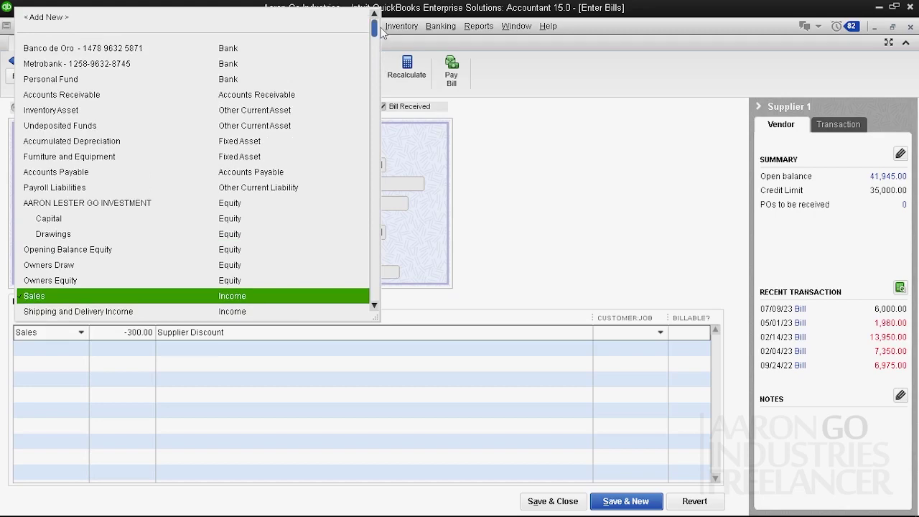
pyautogui.click(50, 19)
pyautogui.moveTo(176, 132); pyautogui.dragTo(280, 143)
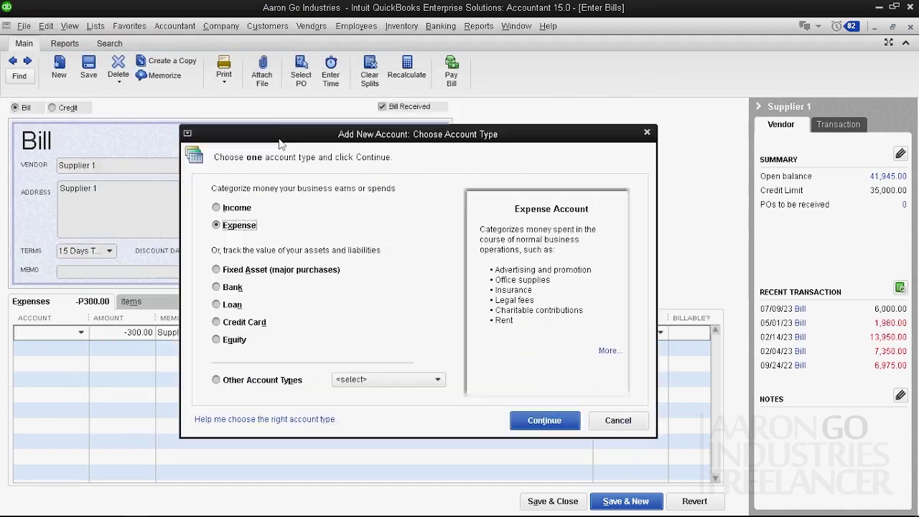
pyautogui.click(647, 132)
# Start a new account of type Income from the Chart of Accounts.
pyautogui.click(96, 26)
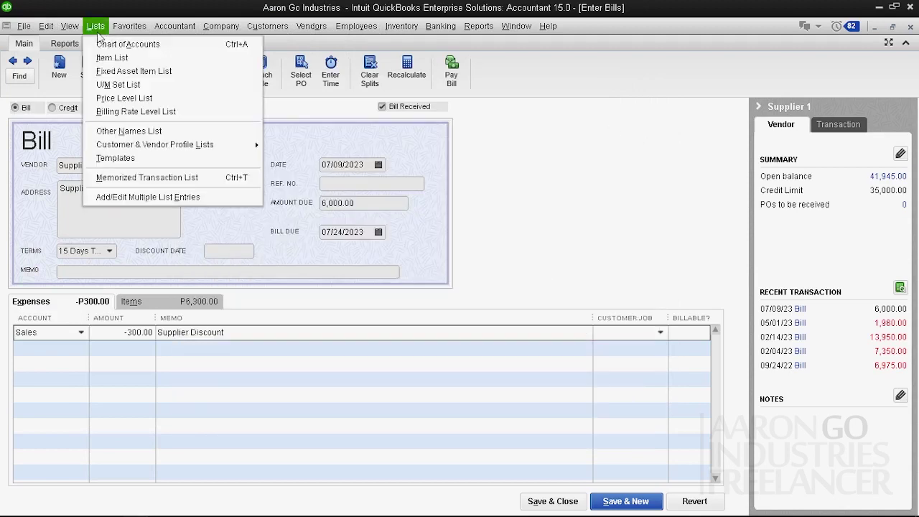
pyautogui.click(118, 45)
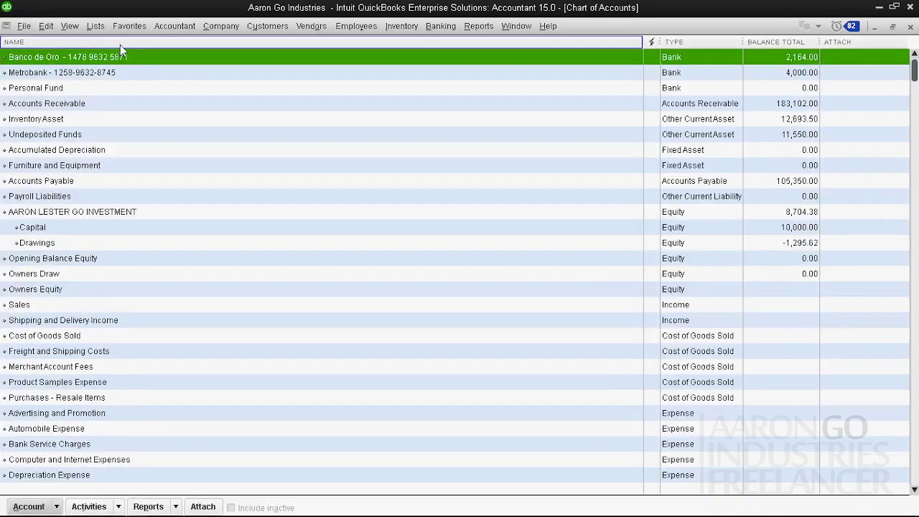
pyautogui.click(893, 26)
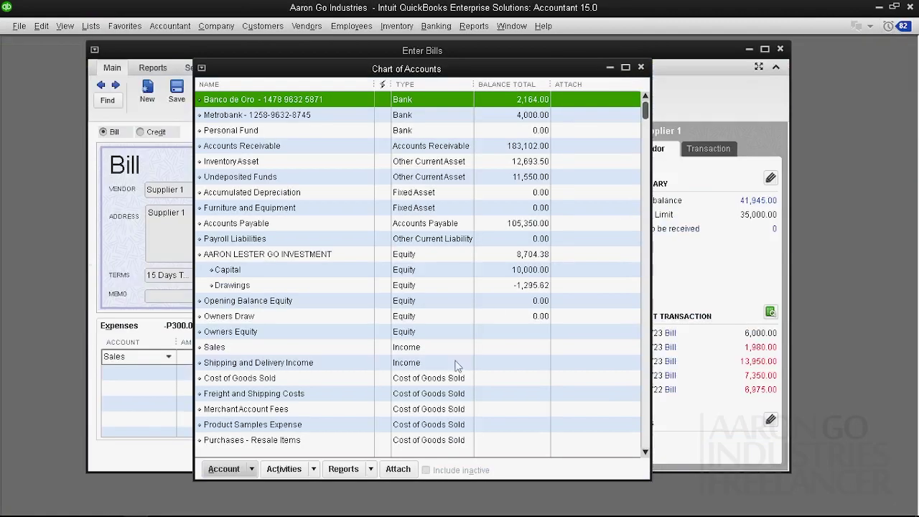
pyautogui.click(254, 467)
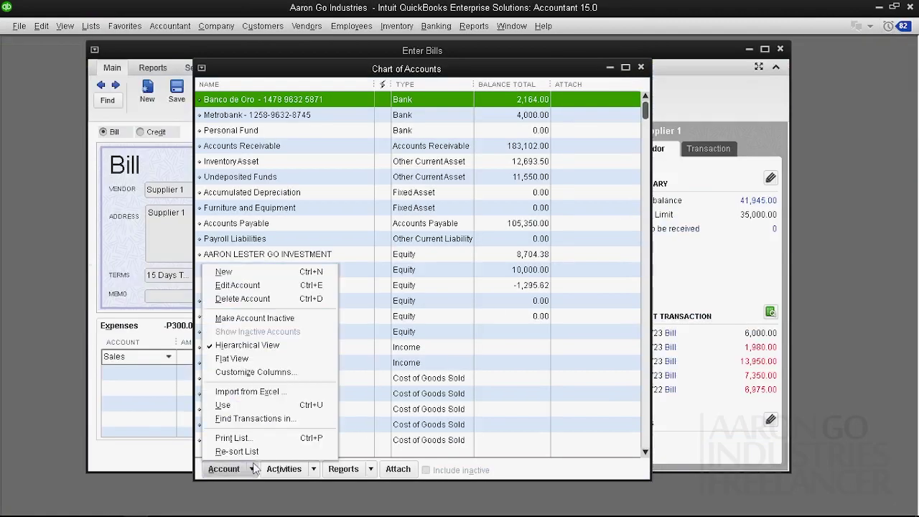
pyautogui.click(264, 272)
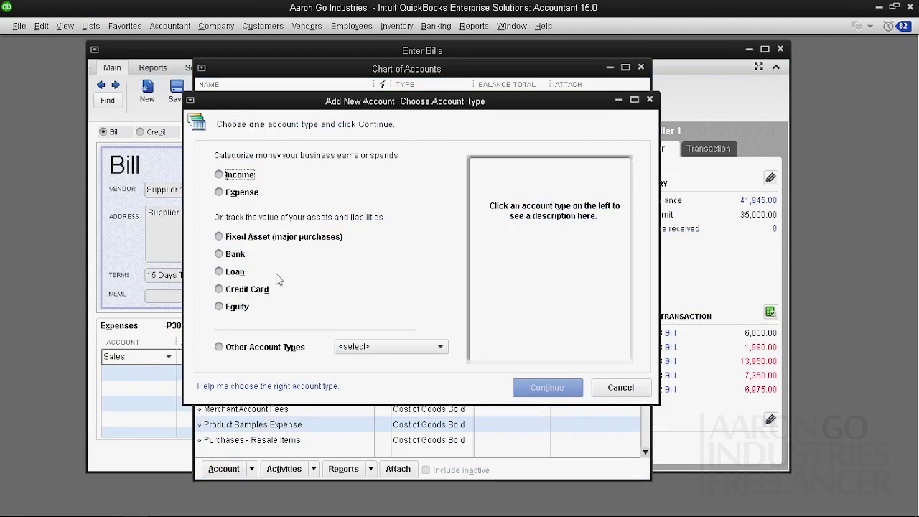
pyautogui.click(239, 180)
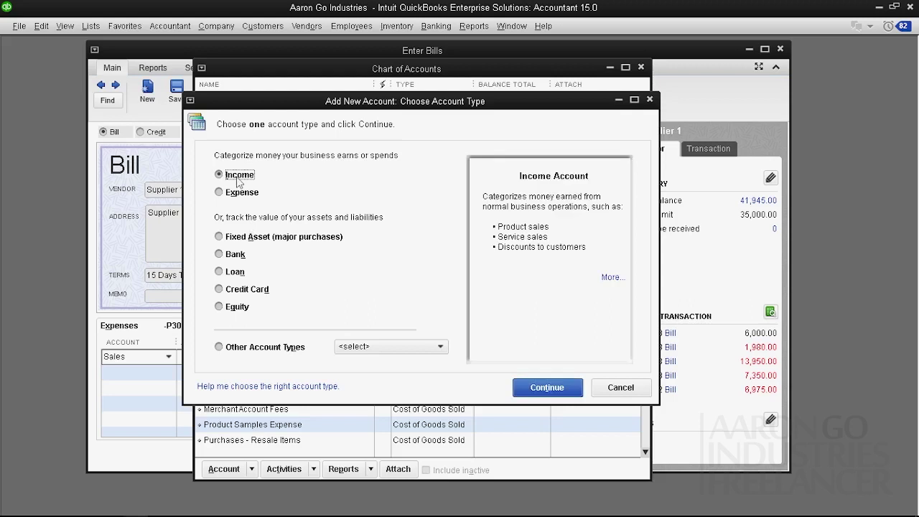
pyautogui.click(550, 389)
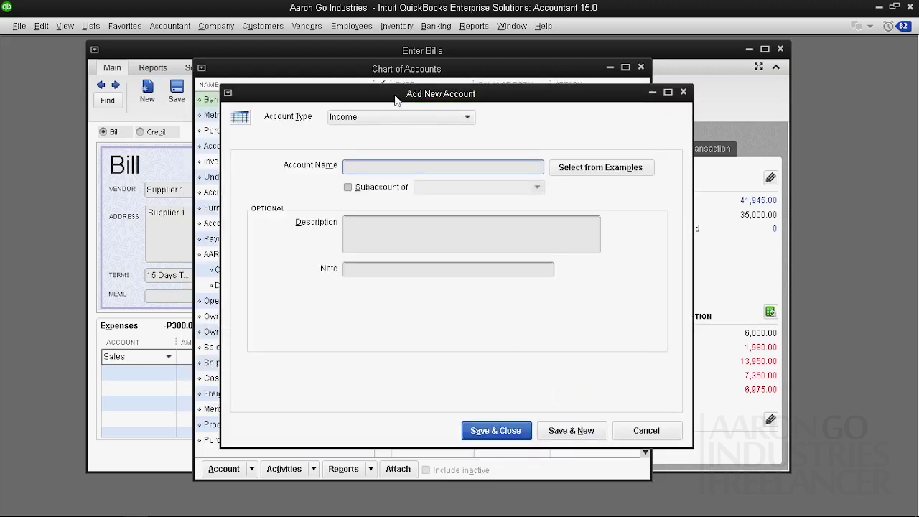
# Name the new income account "Supplier Discount", save it and close the Chart of Accounts.
pyautogui.moveTo(395, 99); pyautogui.dragTo(429, 102)
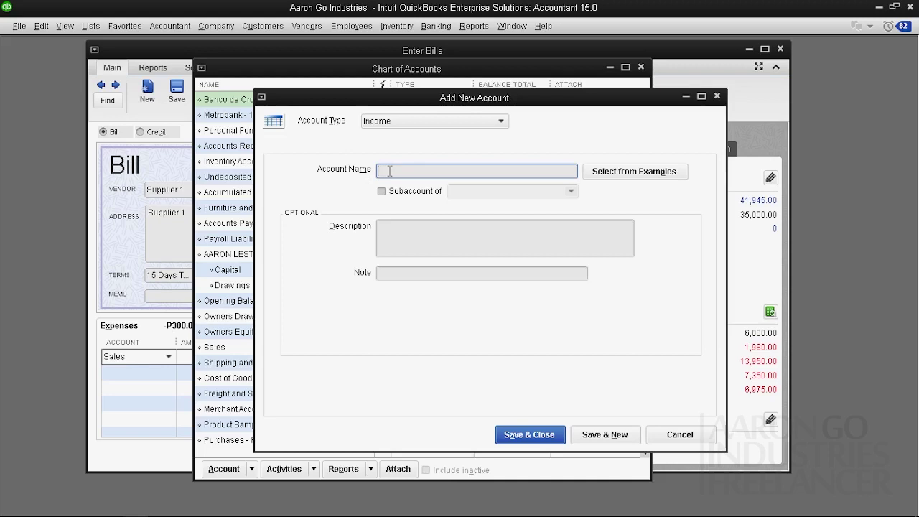
pyautogui.write('Supplier Discount')
pyautogui.click(543, 434)
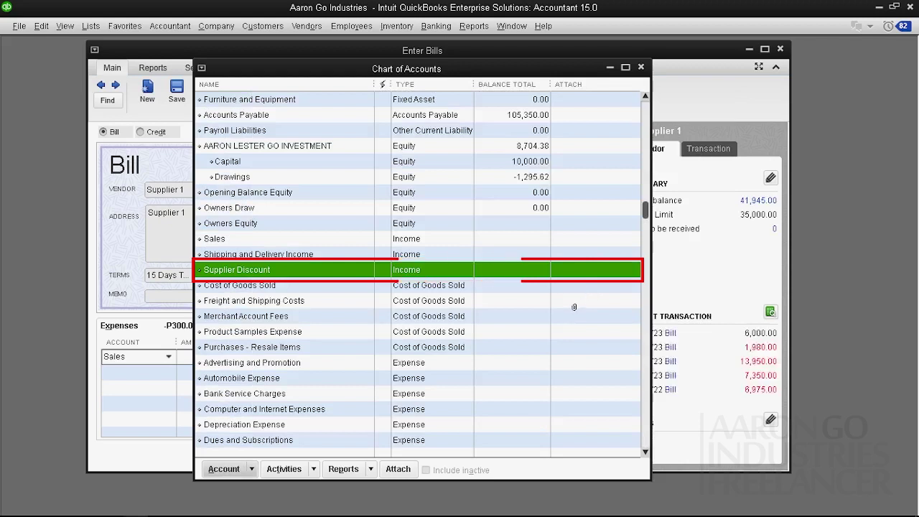
pyautogui.click(642, 68)
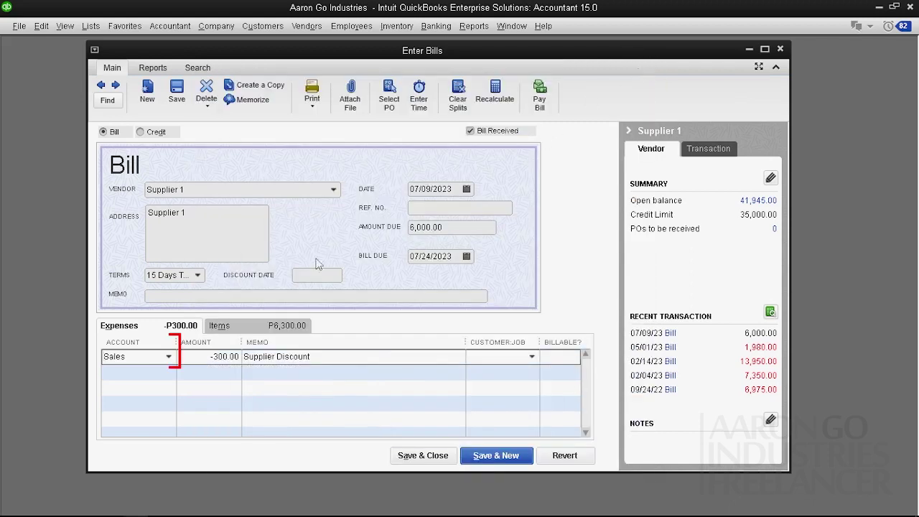
# Assign the bill's -300.00 expense line to the Supplier Discount income account and check its account type.
pyautogui.click(170, 359)
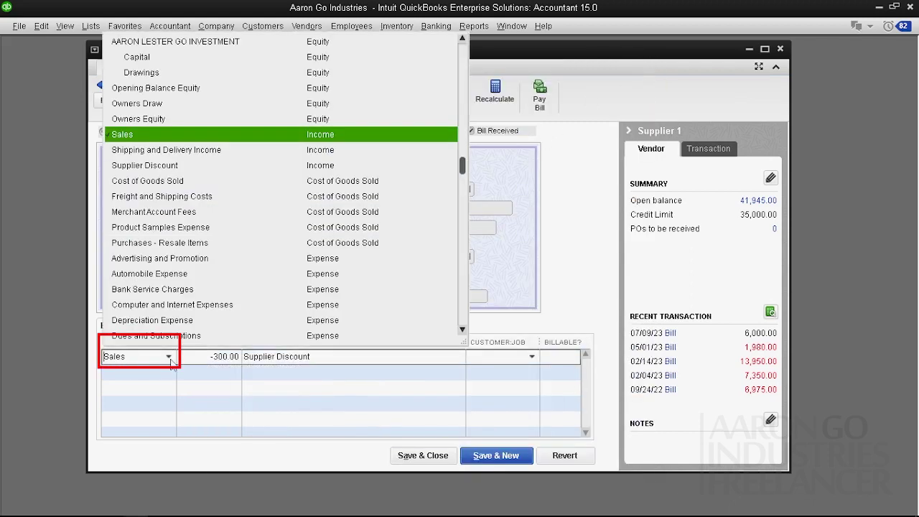
pyautogui.click(181, 166)
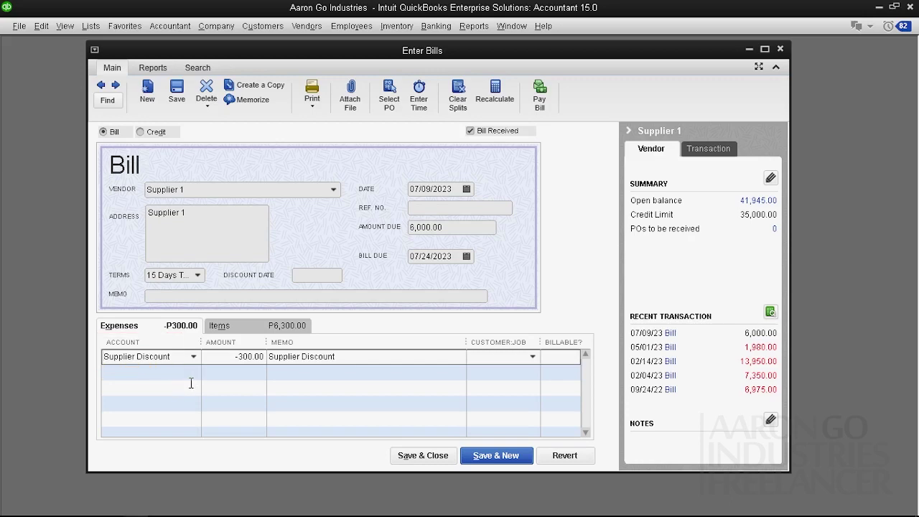
pyautogui.click(193, 356)
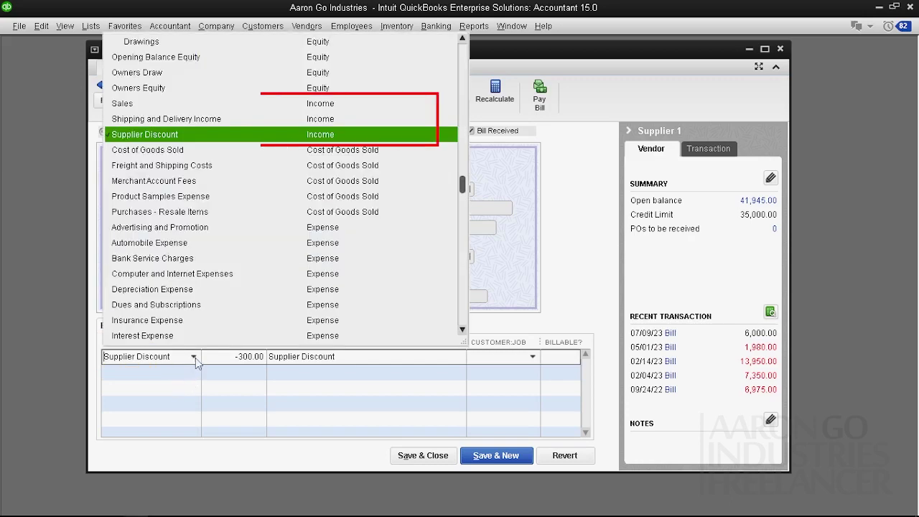
pyautogui.click(172, 135)
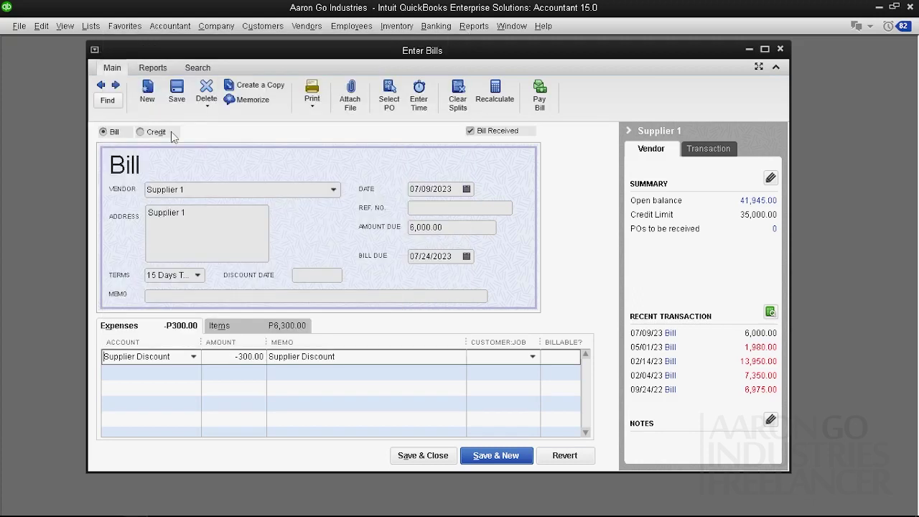
pyautogui.click(194, 358)
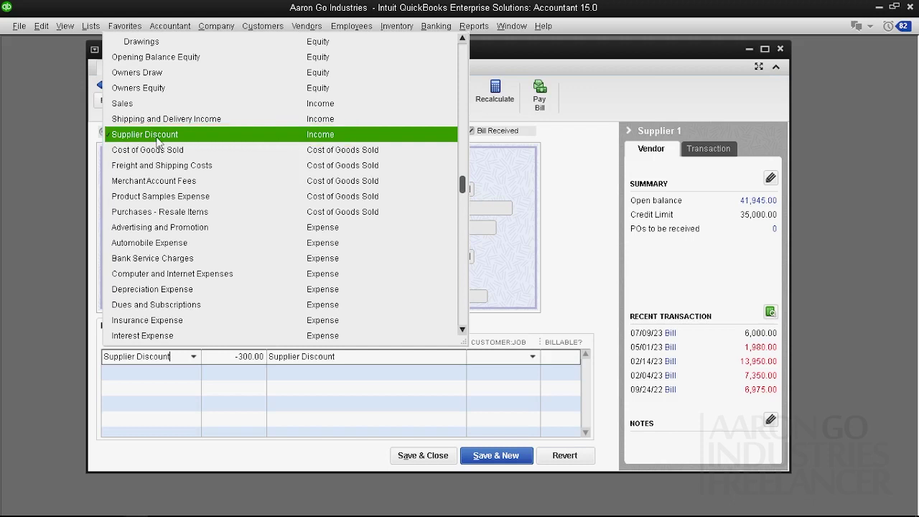
pyautogui.click(157, 140)
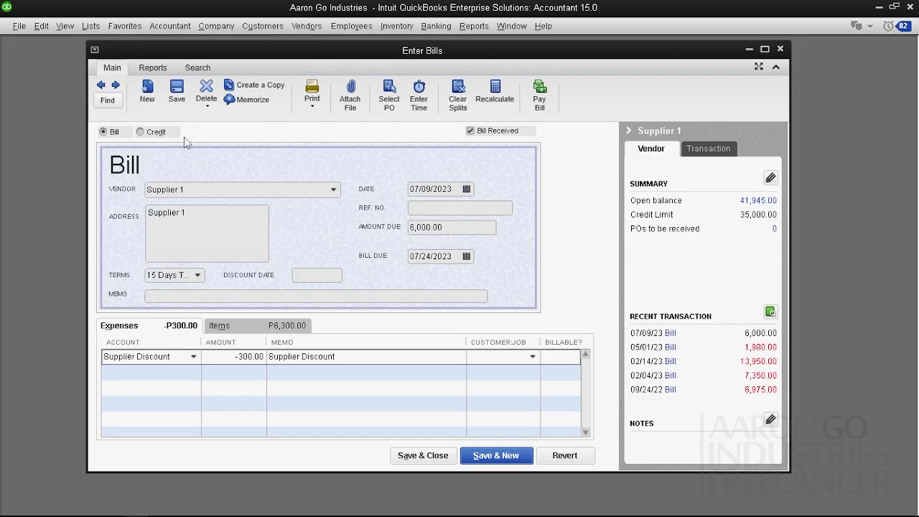
# Save the revised bill, recording the changes and continuing past the supplier's credit limit.
pyautogui.click(476, 458)
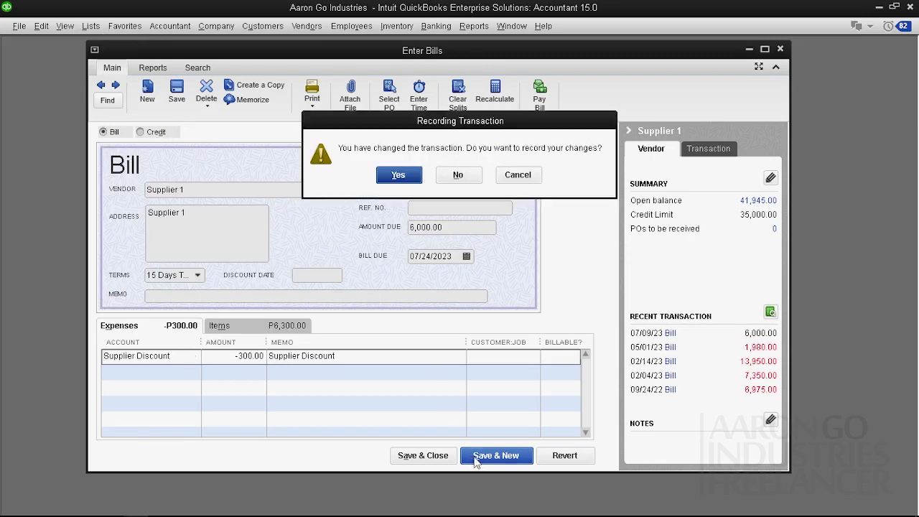
pyautogui.click(407, 180)
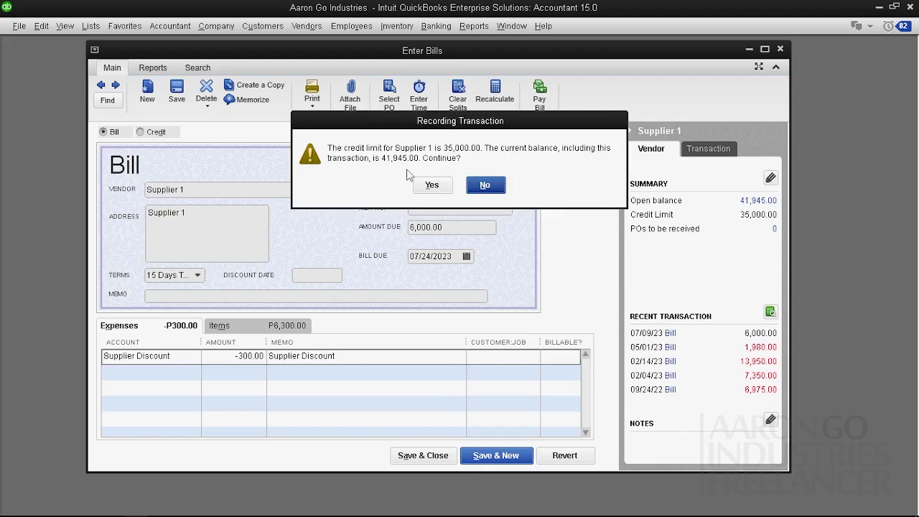
pyautogui.click(432, 185)
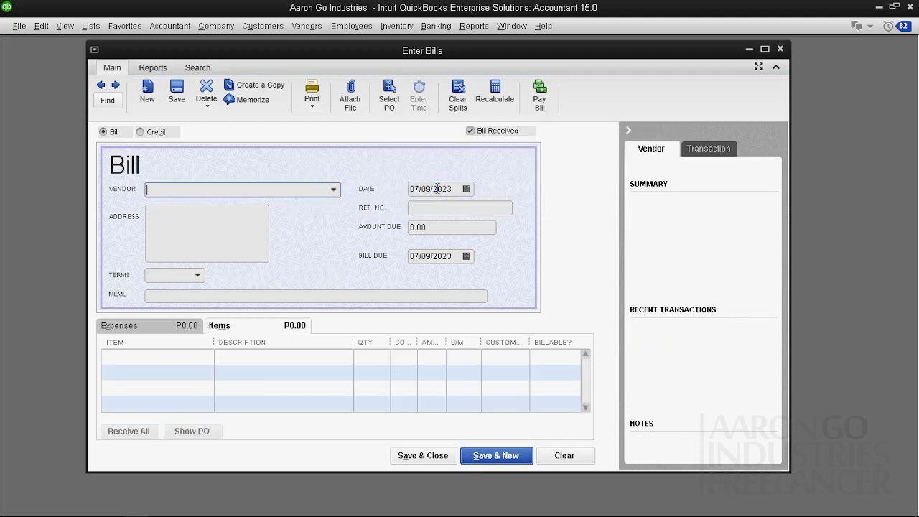
# Reopen the saved Supplier 1 bill and review its Supplier Discount expense amount and its item lines against the amount due.
pyautogui.click(102, 85)
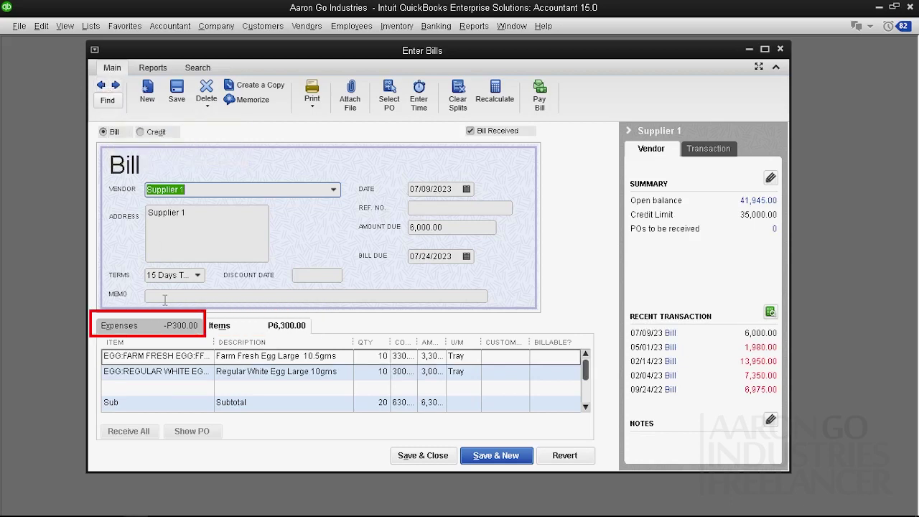
pyautogui.click(179, 326)
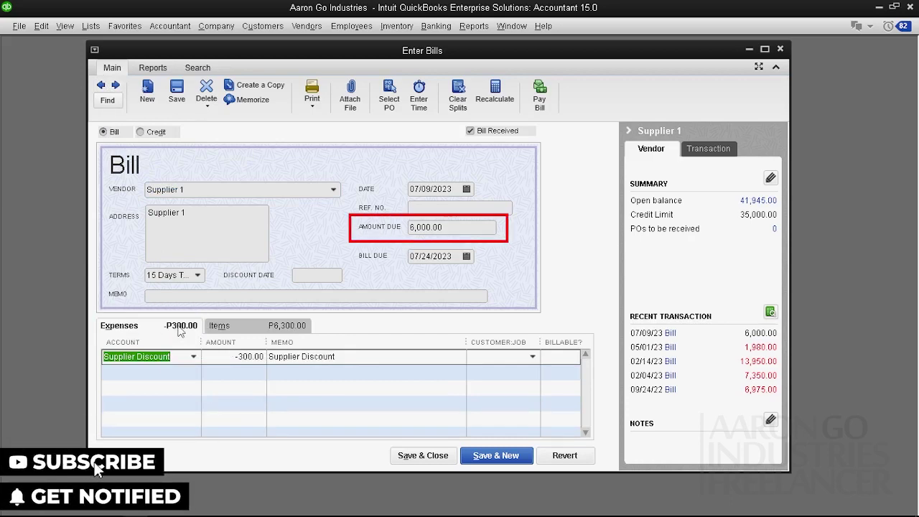
pyautogui.click(375, 400)
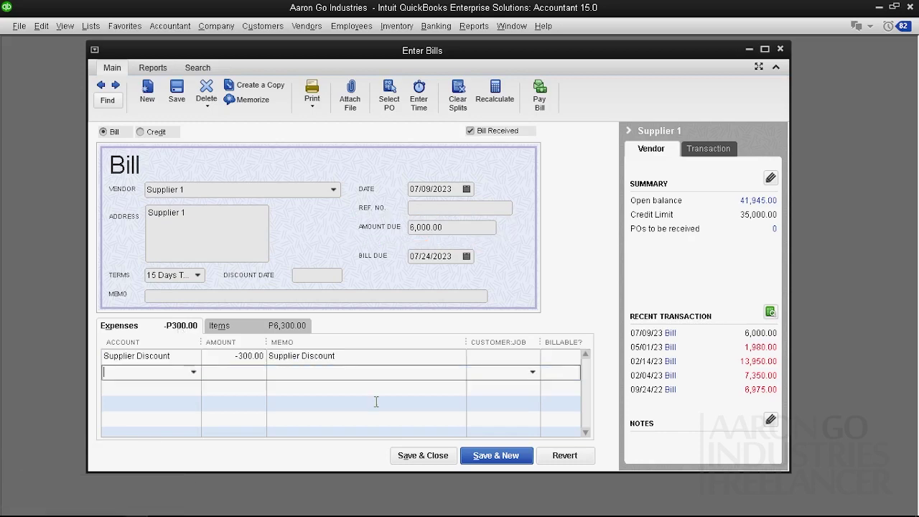
pyautogui.click(222, 355)
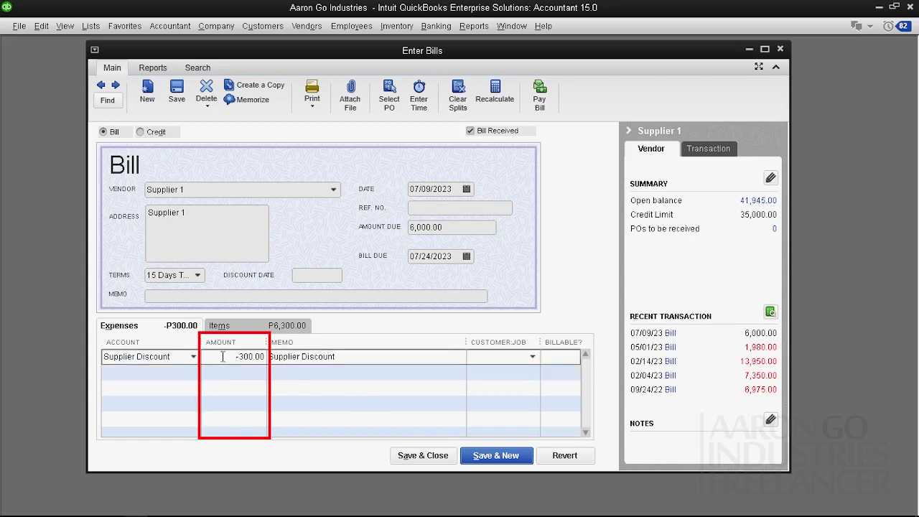
pyautogui.moveTo(222, 357); pyautogui.dragTo(273, 358)
pyautogui.click(289, 328)
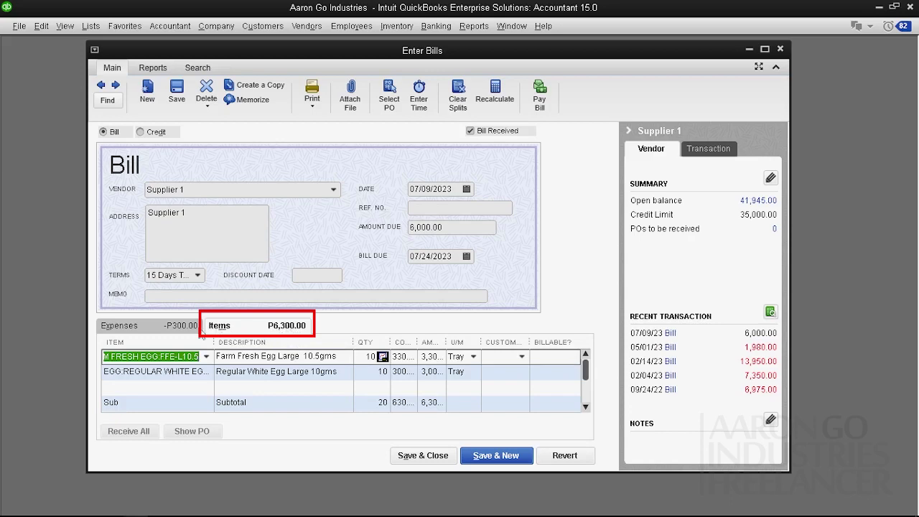
# Examine the bill's Supplier Discount expense line, checking the minus sign on its amount and its account.
pyautogui.click(166, 329)
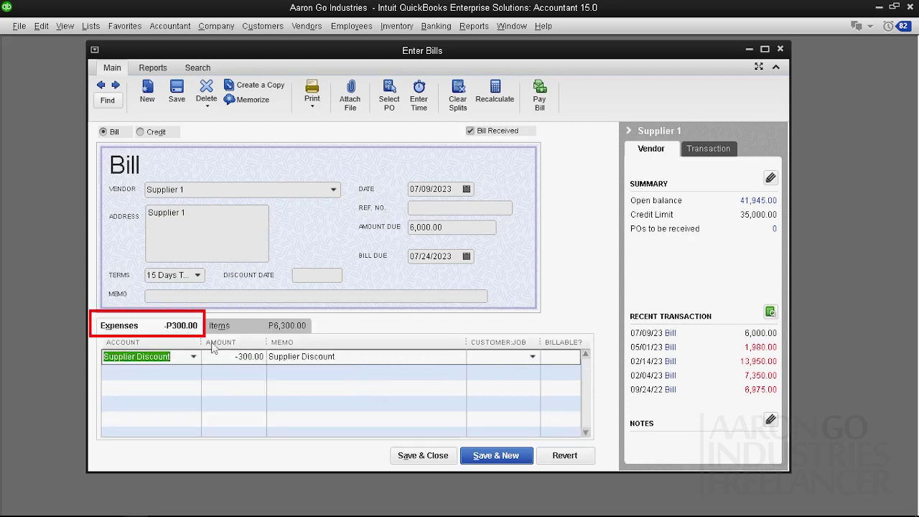
pyautogui.doubleClick(229, 358)
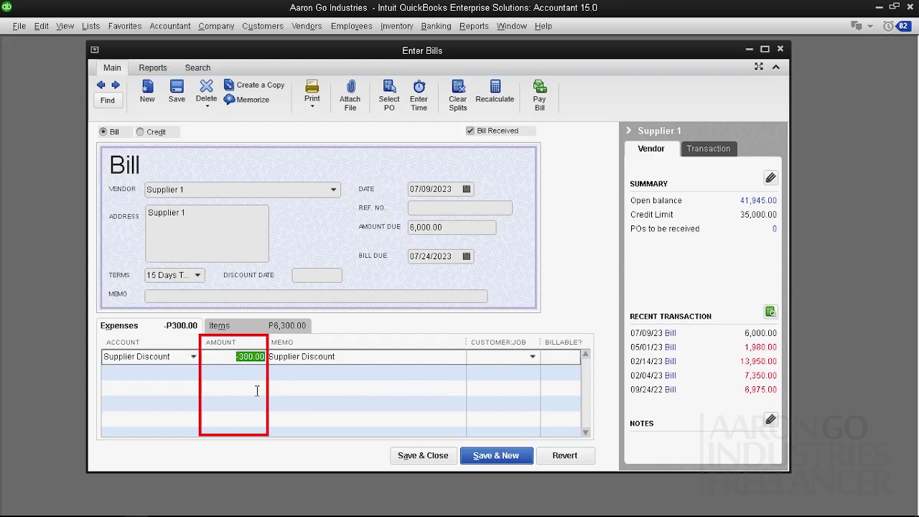
pyautogui.click(256, 377)
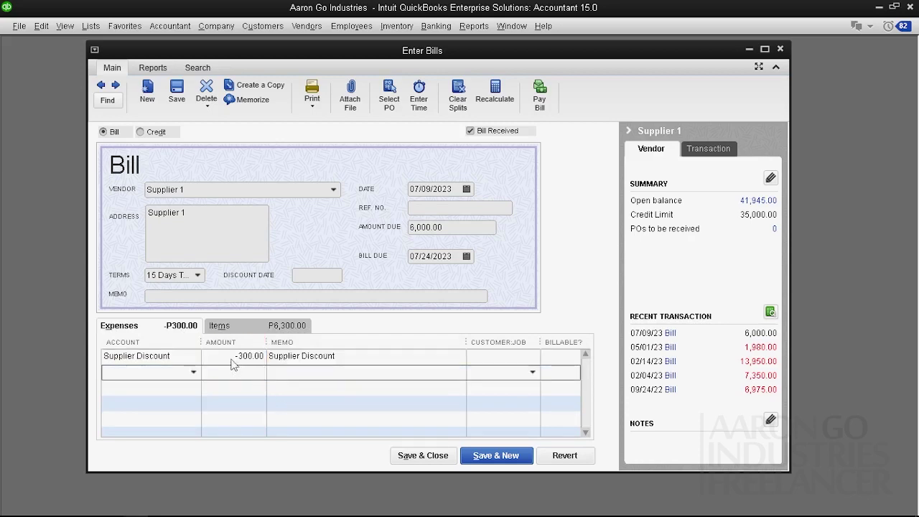
pyautogui.click(230, 359)
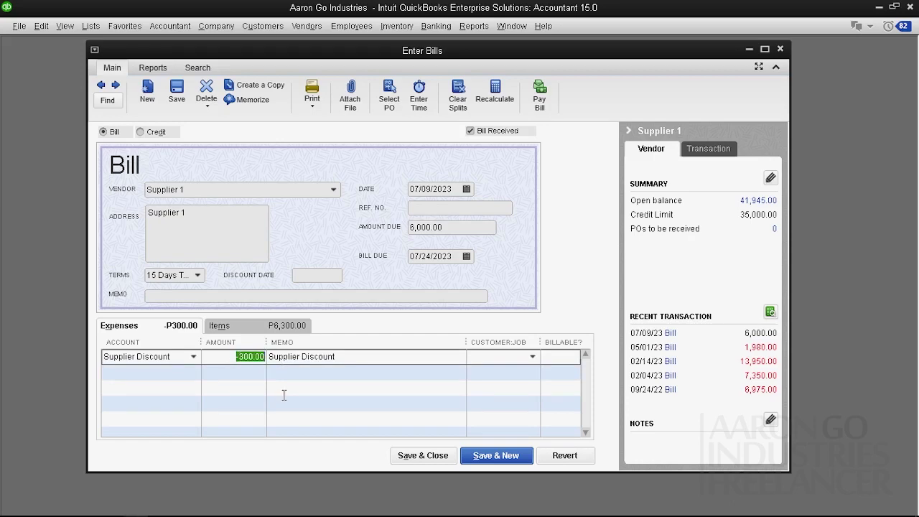
pyautogui.click(235, 357)
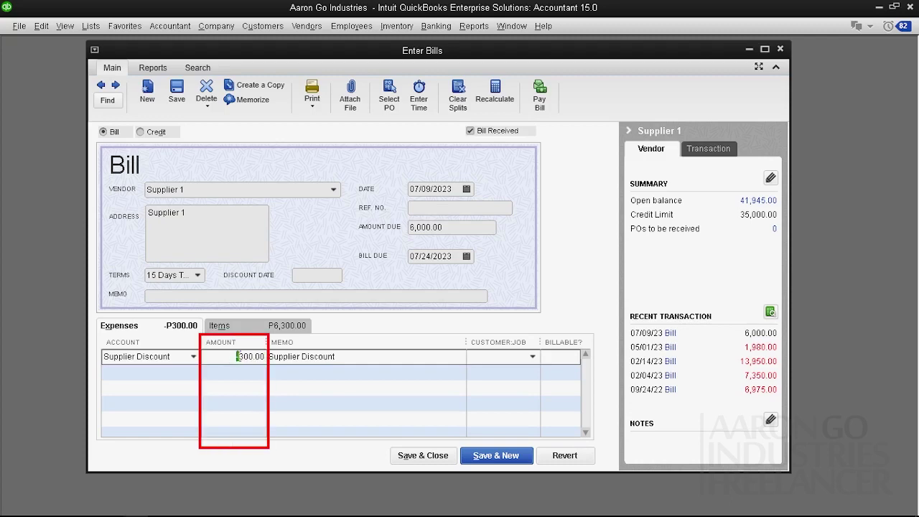
pyautogui.moveTo(237, 357); pyautogui.dragTo(264, 365)
pyautogui.click(270, 391)
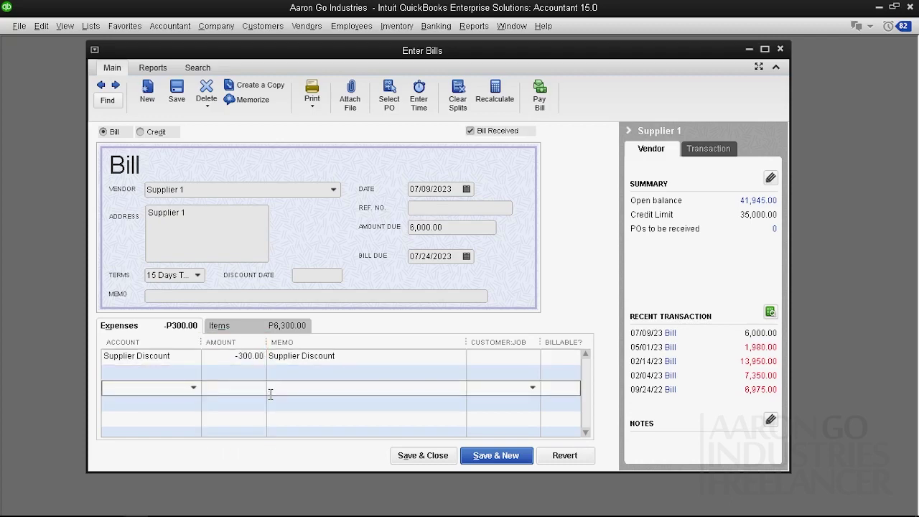
pyautogui.click(173, 356)
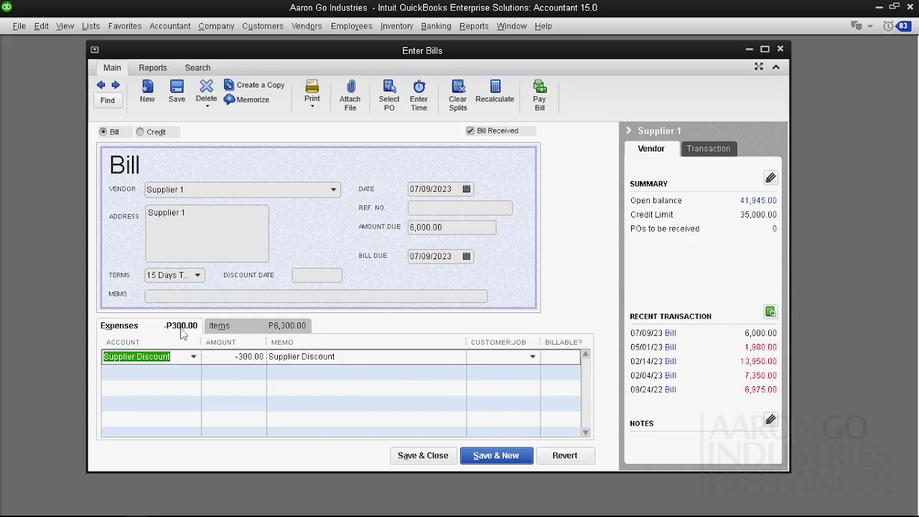
# Compare the bill's item lines and amount due with the Supplier Discount expense line.
pyautogui.click(221, 327)
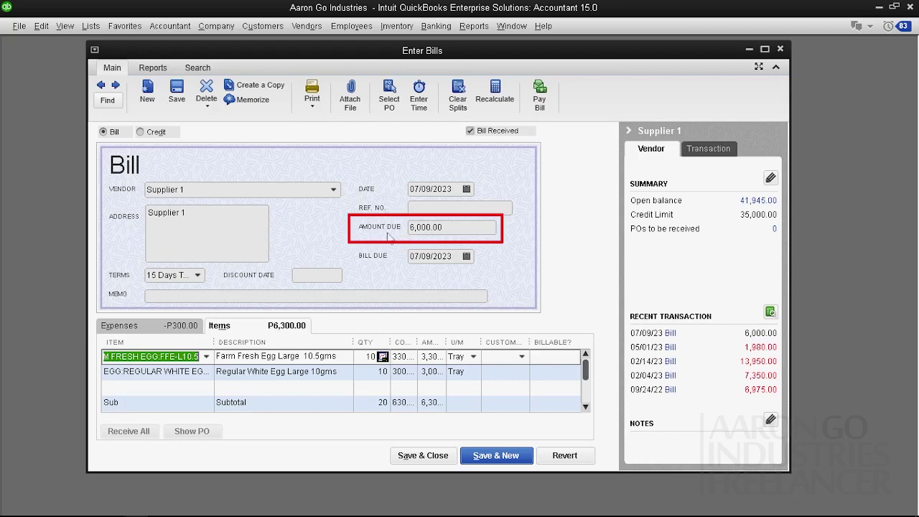
pyautogui.click(449, 229)
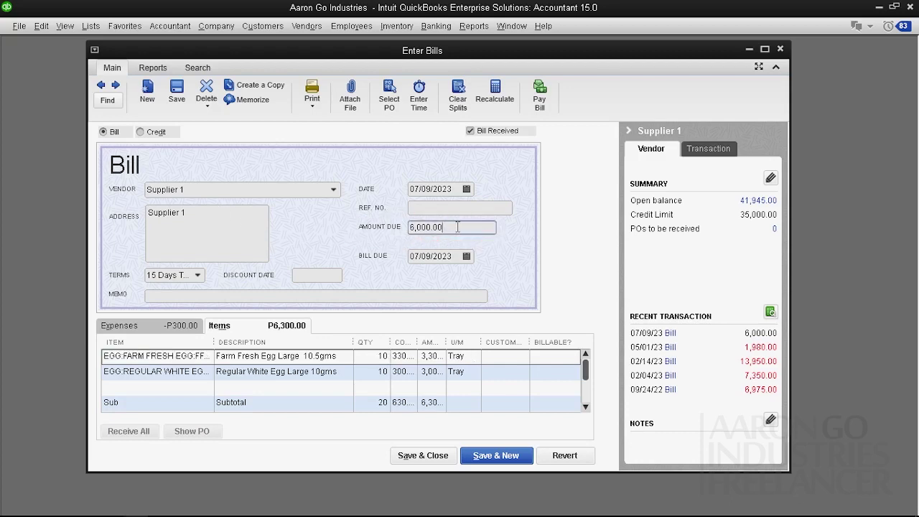
pyautogui.click(188, 327)
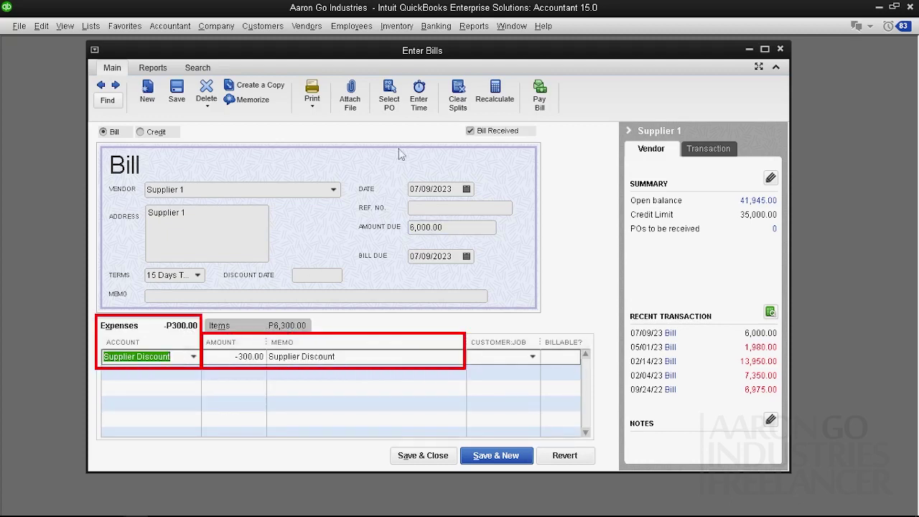
# Run the Vendor Balance Detail report for dates from 07/09/2023 to 07/09/2023.
pyautogui.click(474, 26)
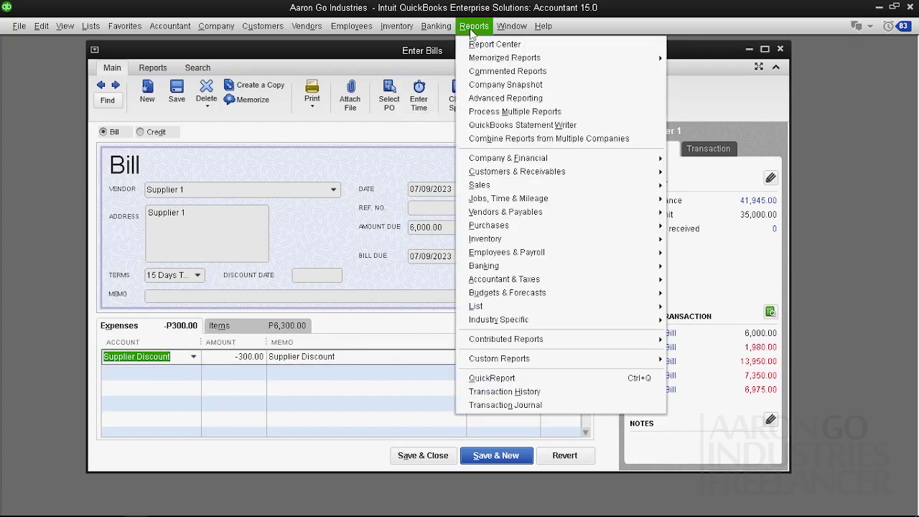
pyautogui.moveTo(547, 216)
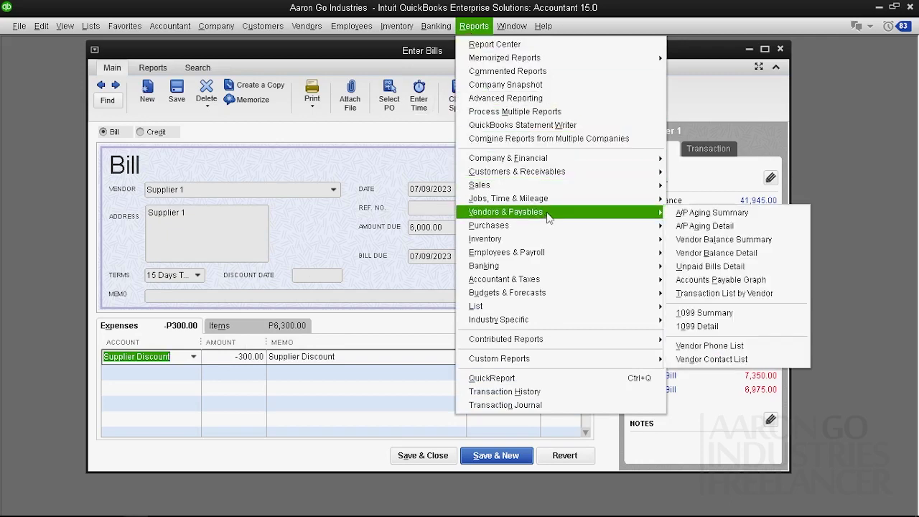
pyautogui.click(744, 260)
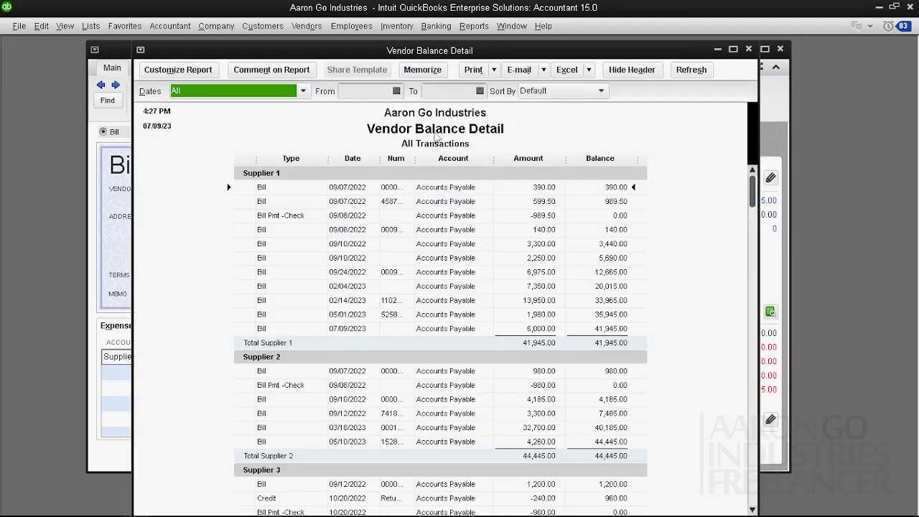
pyautogui.click(397, 92)
pyautogui.click(329, 61)
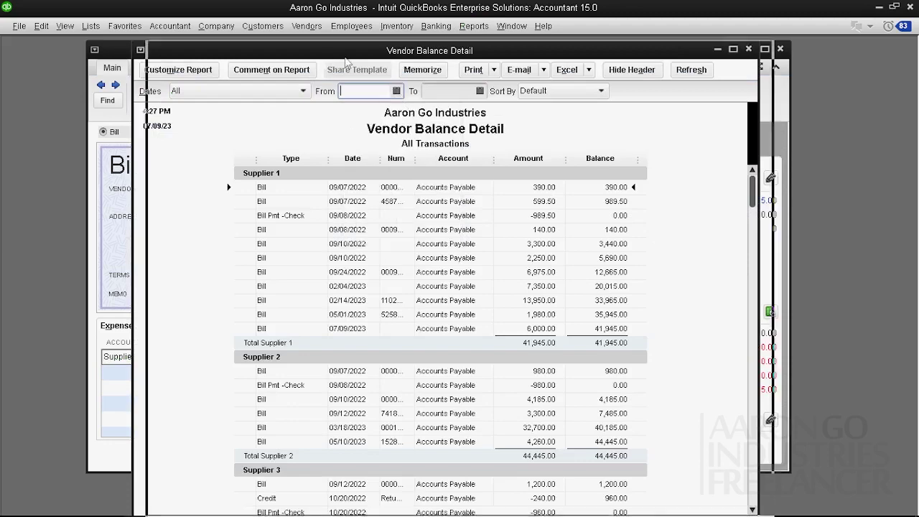
pyautogui.moveTo(328, 61)
pyautogui.mouseDown()
pyautogui.moveTo(826, 336)
pyautogui.moveTo(690, 274)
pyautogui.moveTo(403, 110)
pyautogui.moveTo(336, 83)
pyautogui.moveTo(337, 75)
pyautogui.mouseUp()
pyautogui.click(406, 105)
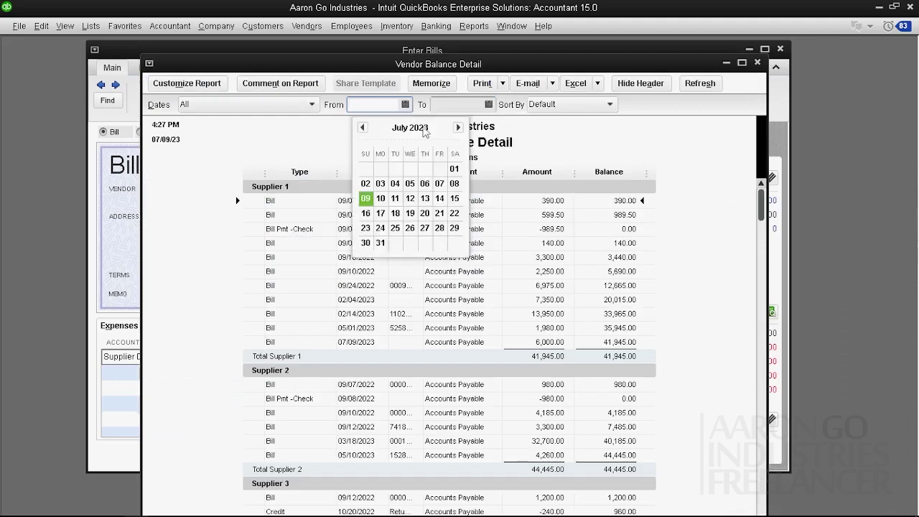
pyautogui.click(366, 200)
pyautogui.click(489, 104)
pyautogui.click(450, 191)
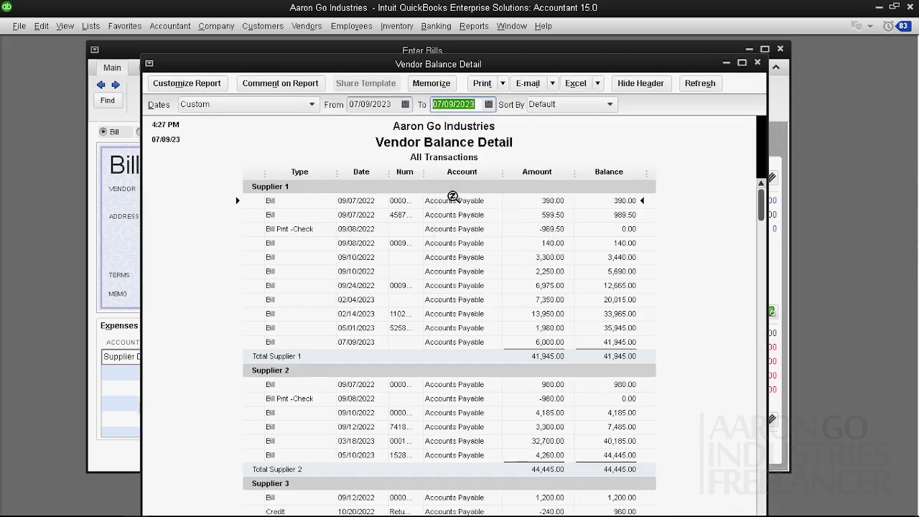
pyautogui.click(697, 84)
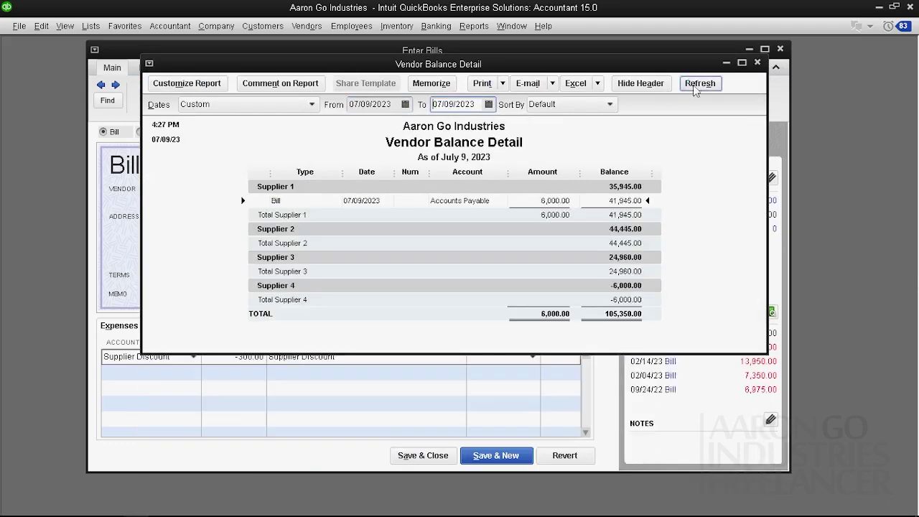
# Compare the report's Supplier 1 bill amount with the amount due on the open bill, and close the report.
pyautogui.moveTo(305, 63); pyautogui.dragTo(489, 183)
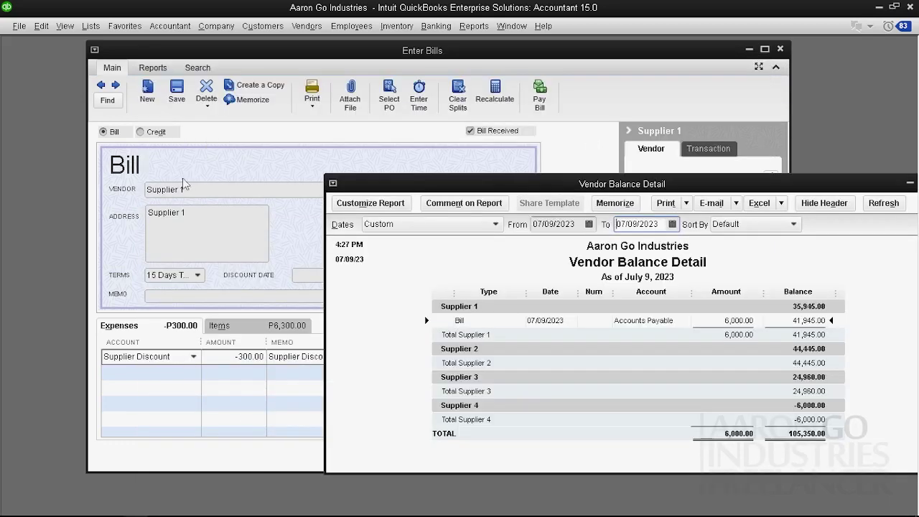
pyautogui.moveTo(378, 184); pyautogui.dragTo(191, 102)
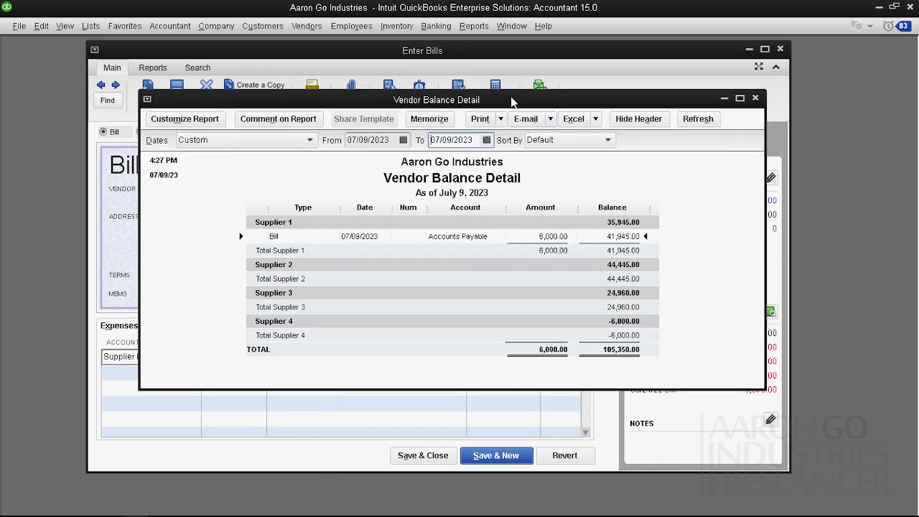
pyautogui.moveTo(510, 98); pyautogui.dragTo(480, 291)
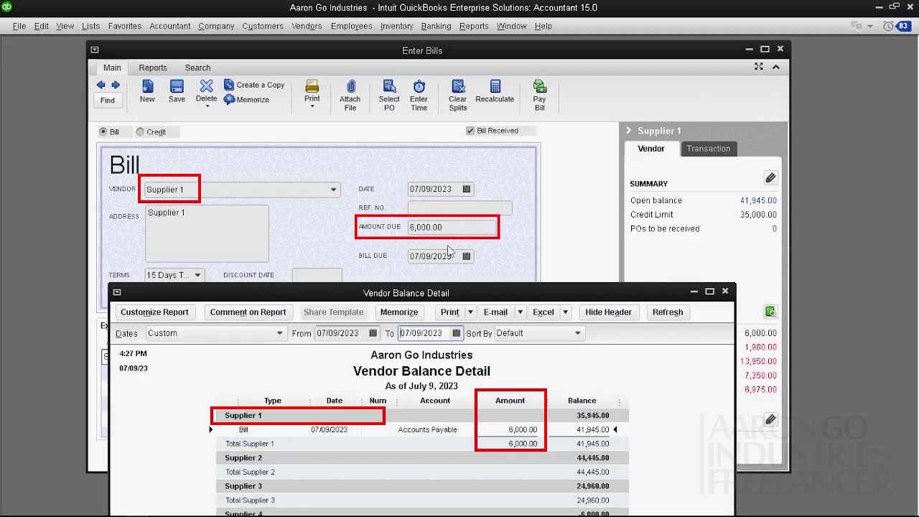
pyautogui.moveTo(488, 293); pyautogui.dragTo(495, 119)
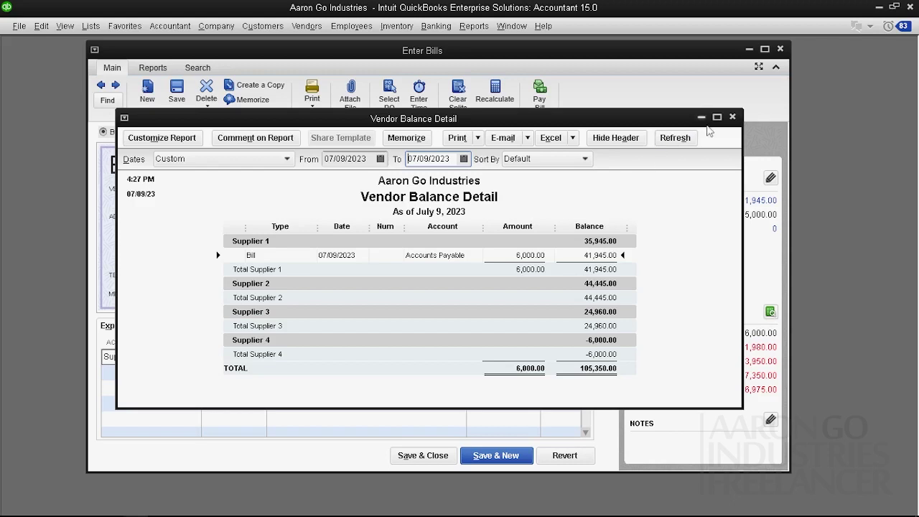
pyautogui.click(732, 118)
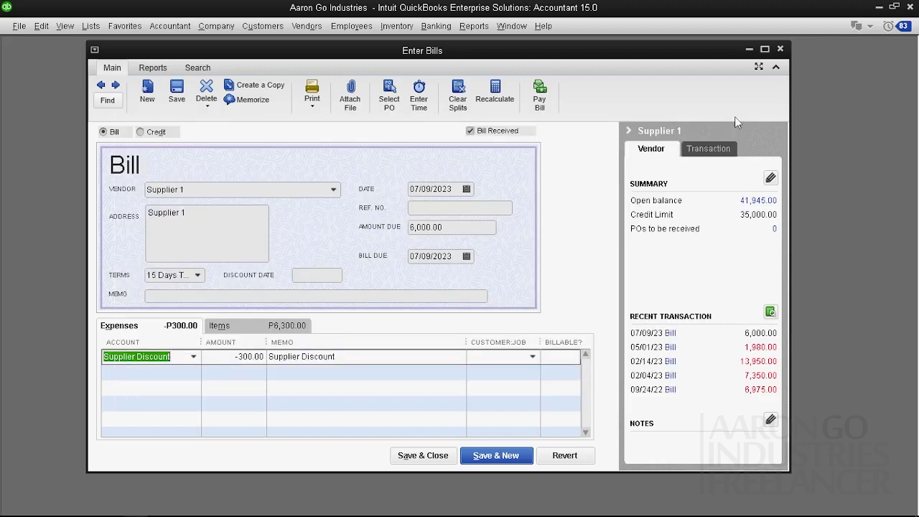
# Run a QuickReport on the Supplier Discount income account from the Chart of Accounts and widen the report's Type column.
pyautogui.click(91, 26)
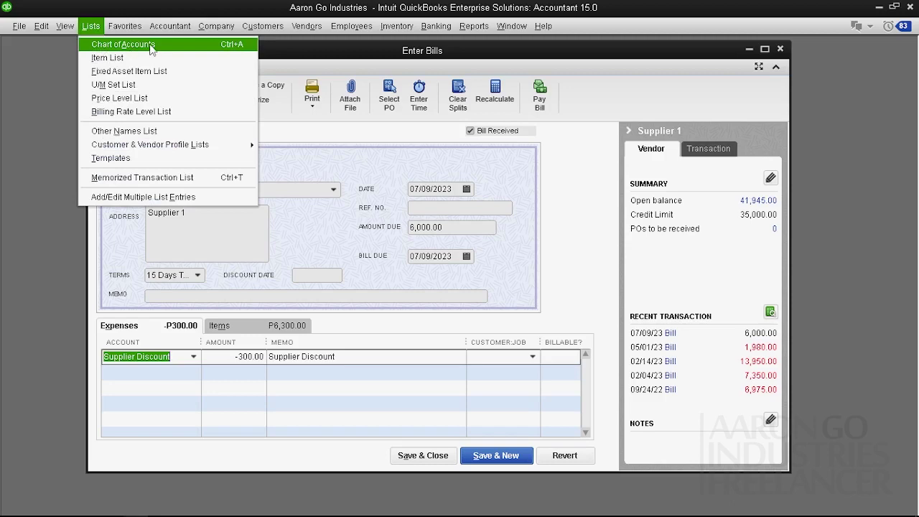
pyautogui.click(123, 44)
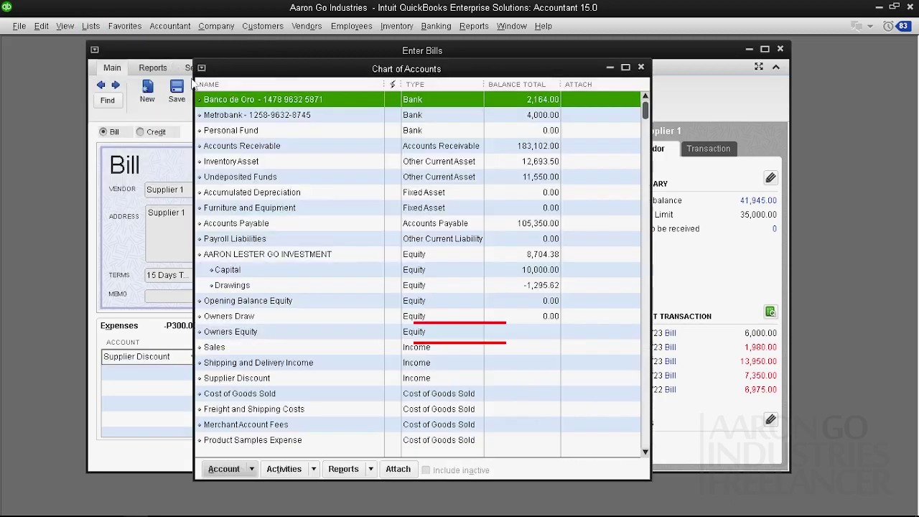
pyautogui.scroll(-1, 312, 299)
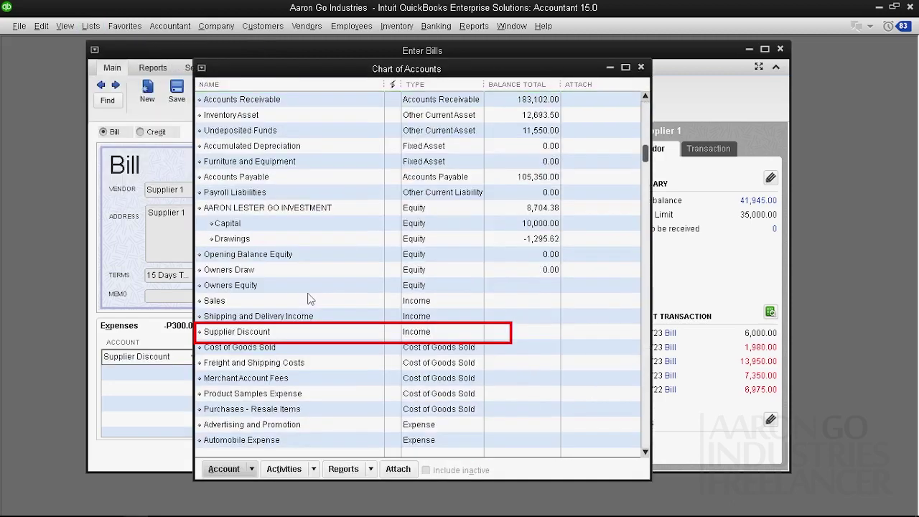
pyautogui.click(236, 334)
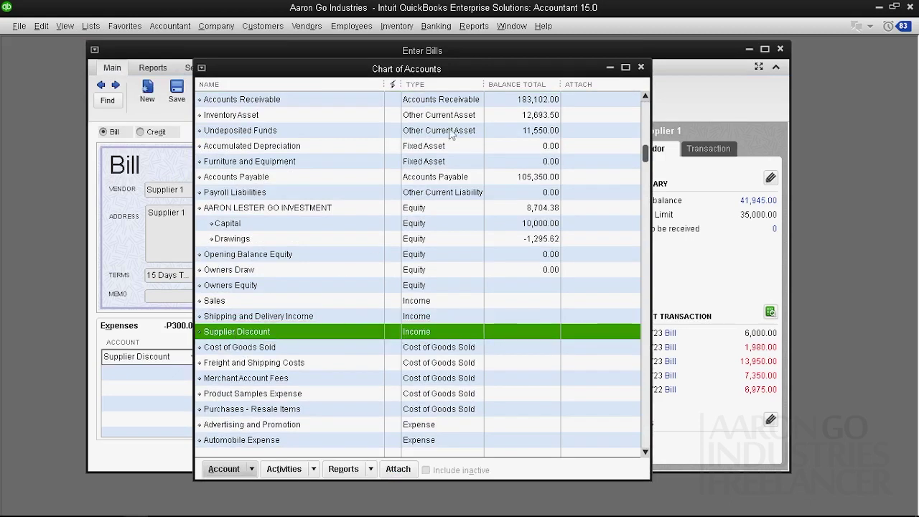
pyautogui.click(474, 26)
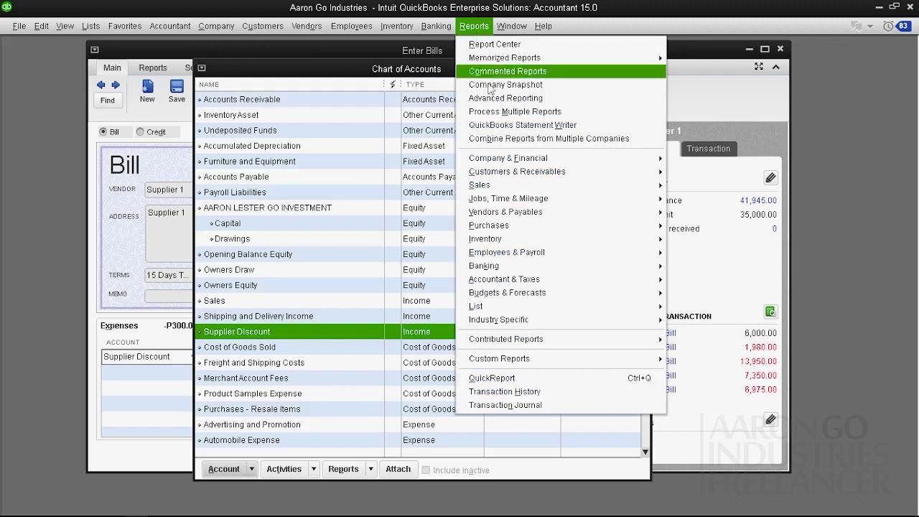
pyautogui.click(507, 380)
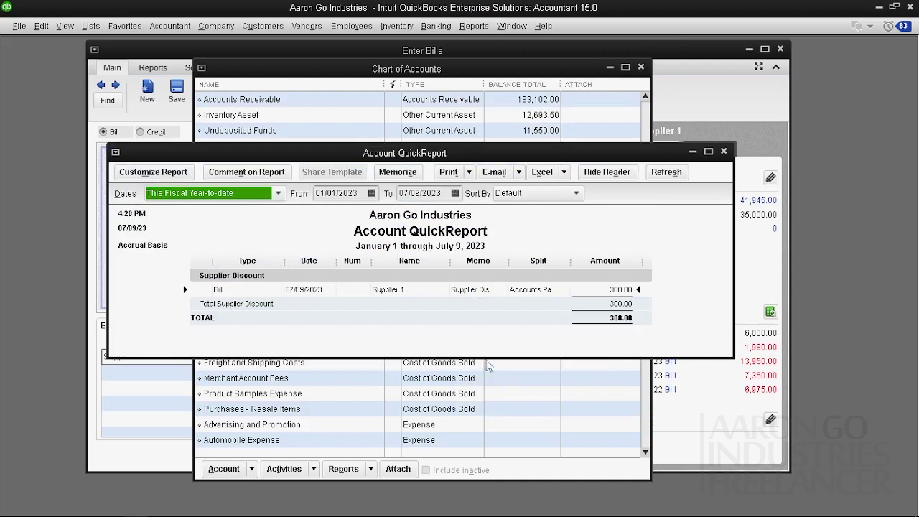
pyautogui.moveTo(487, 357); pyautogui.dragTo(474, 441)
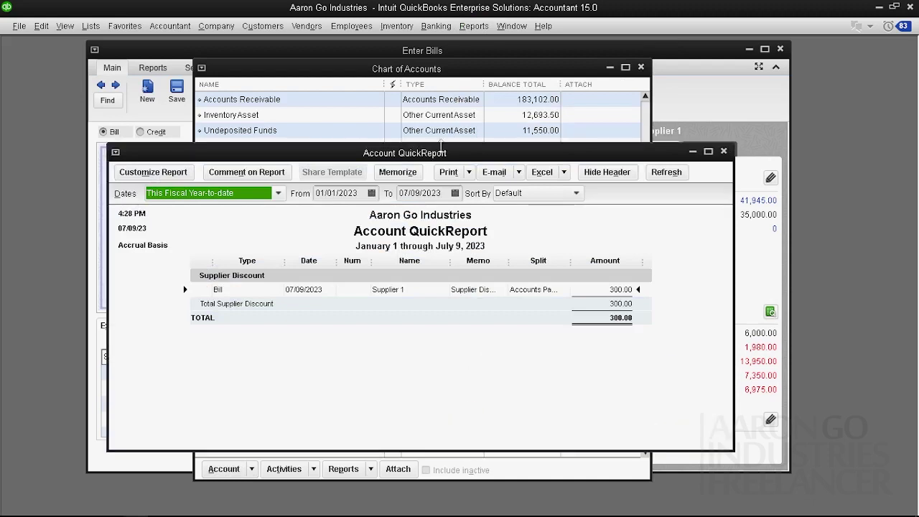
pyautogui.moveTo(439, 158); pyautogui.dragTo(458, 93)
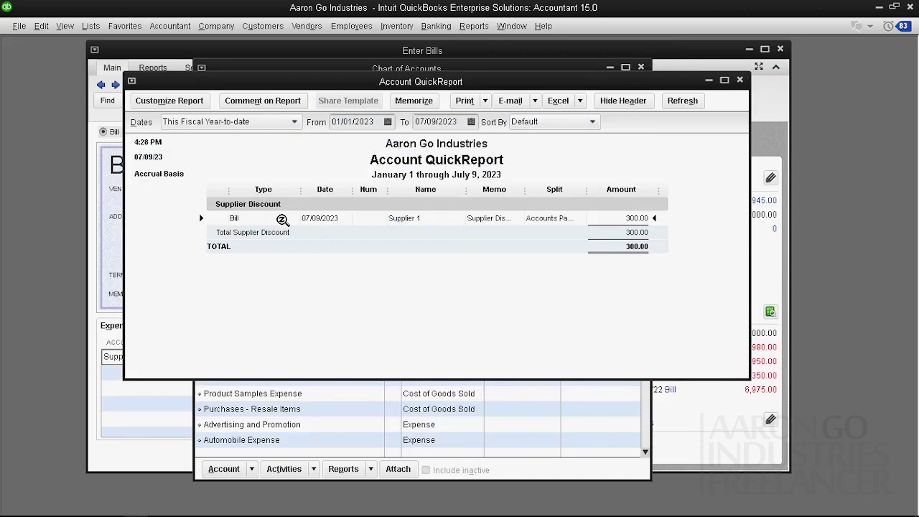
pyautogui.moveTo(302, 189); pyautogui.dragTo(336, 188)
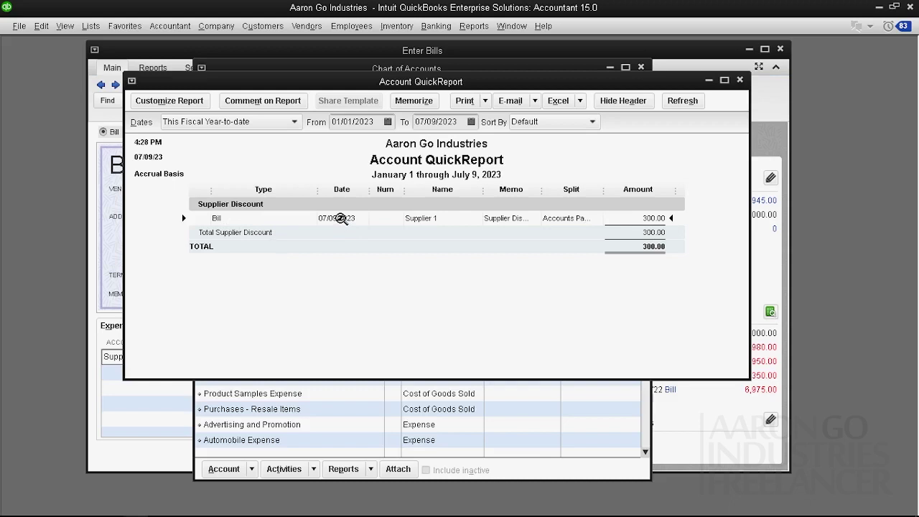
# Open the 07/09/2023 Supplier 1 bill from the QuickReport and review its discount amount and item lines.
pyautogui.doubleClick(342, 219)
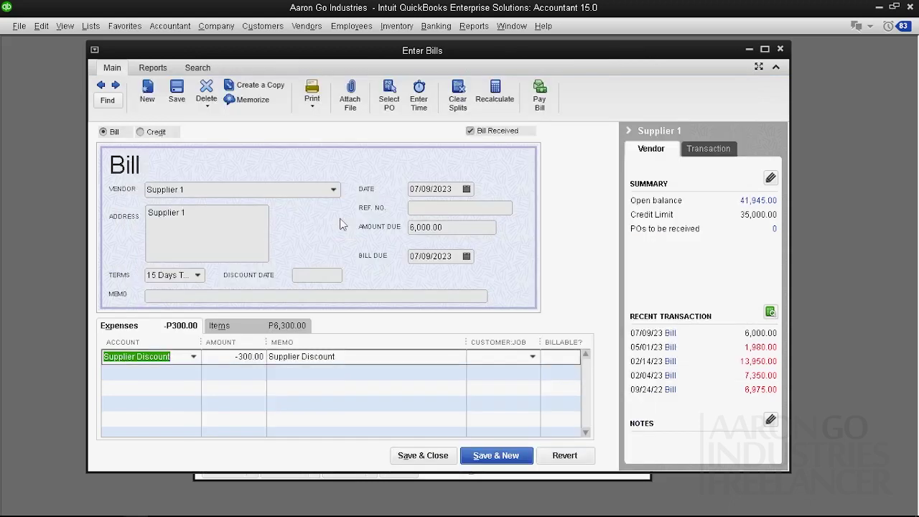
pyautogui.click(232, 357)
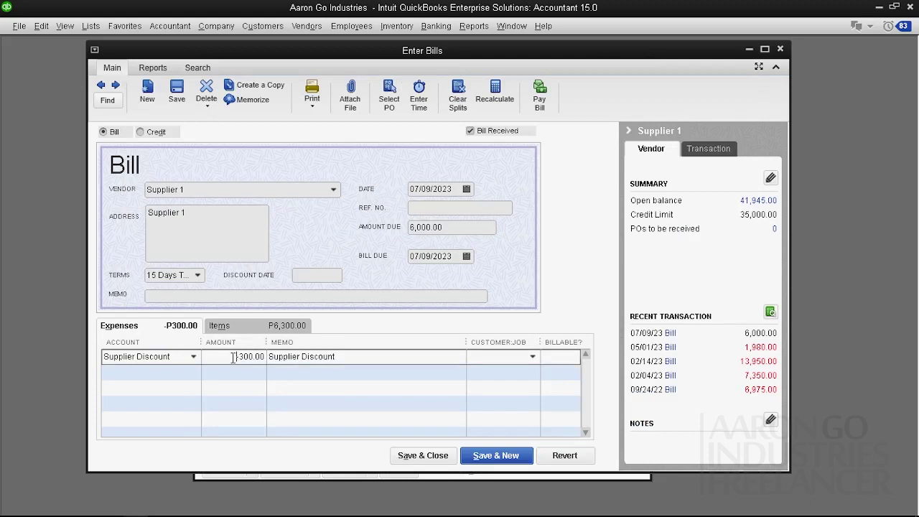
pyautogui.click(219, 325)
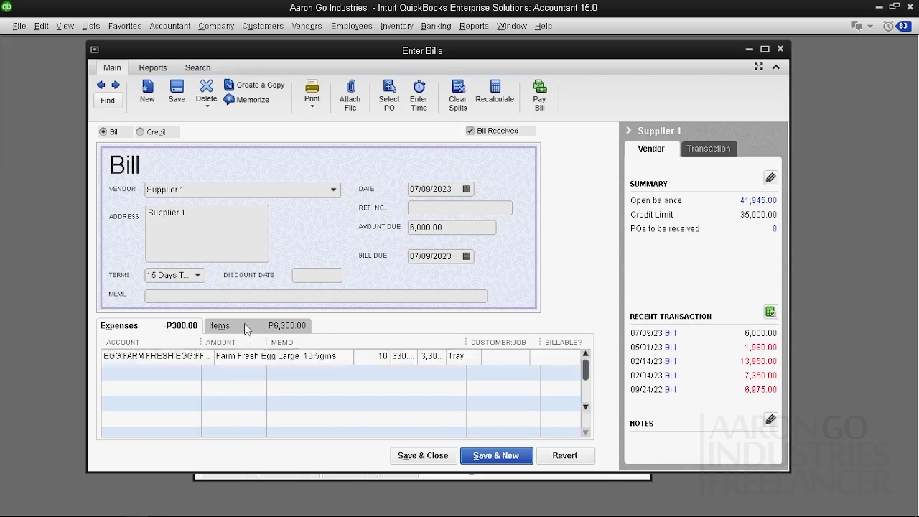
pyautogui.click(349, 393)
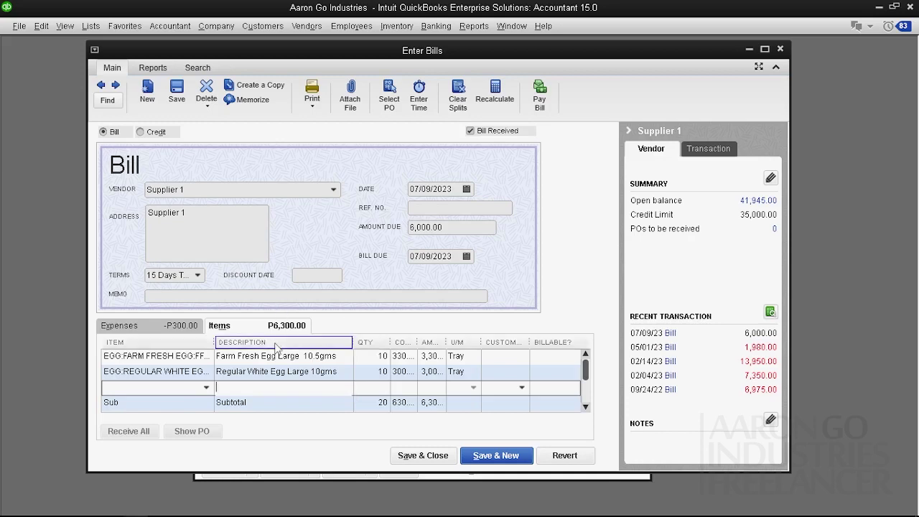
# Review the expense line of the Supplier 1 bill, and close the bill, the QuickReport, the Chart of Accounts and the Vendor Balance Detail report.
pyautogui.click(176, 326)
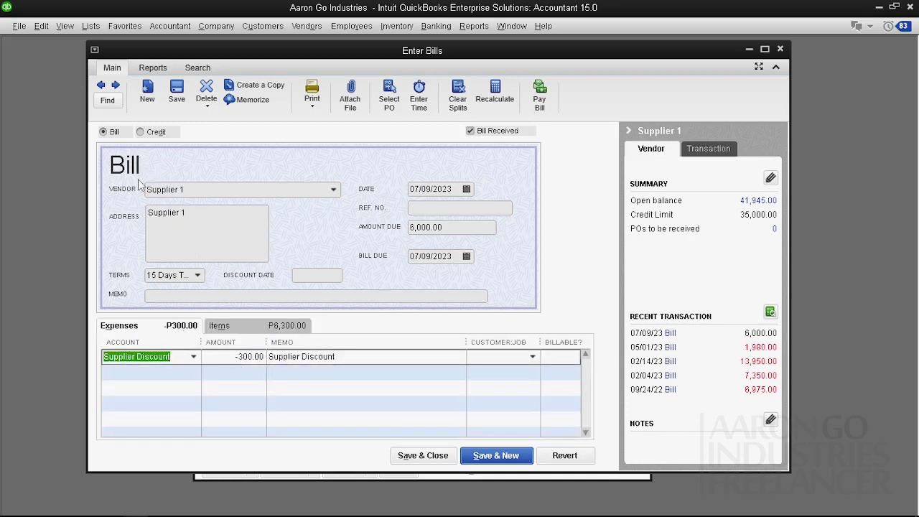
pyautogui.click(782, 49)
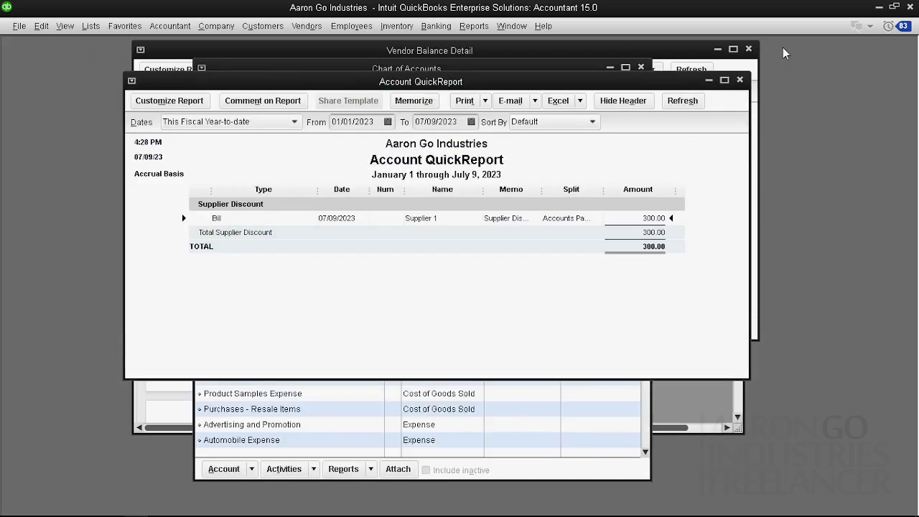
pyautogui.click(741, 80)
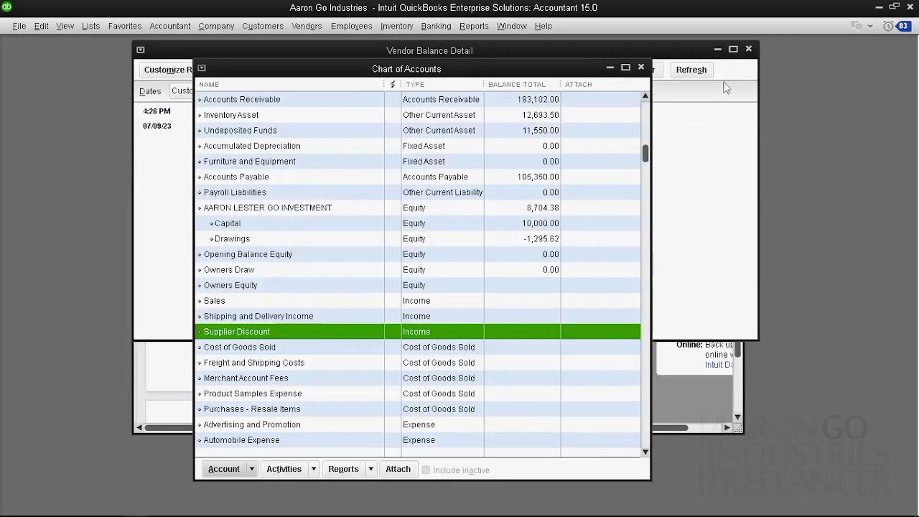
pyautogui.click(641, 68)
pyautogui.click(748, 51)
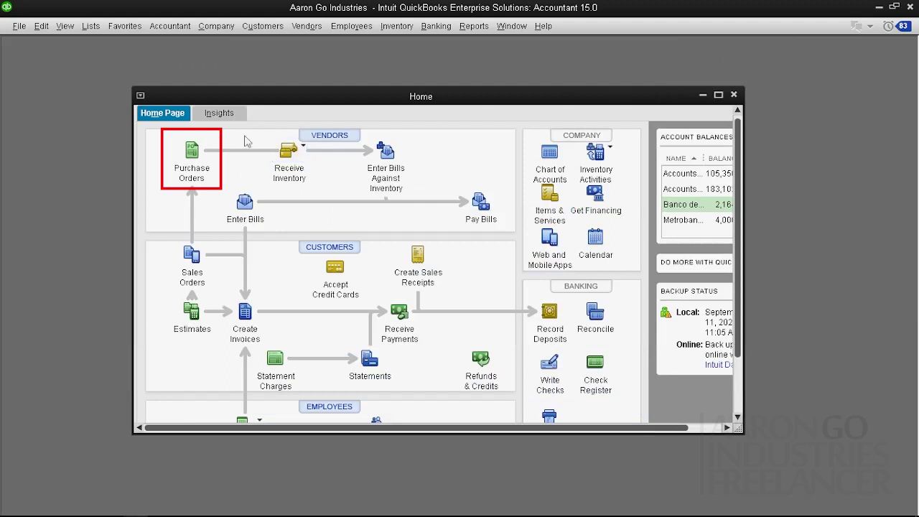
# Examine the line-item area of a new purchase order, enter Supplier 2 as the vendor, and discard the order without recording it.
pyautogui.click(191, 97)
pyautogui.rightClick(192, 158)
pyautogui.click(170, 226)
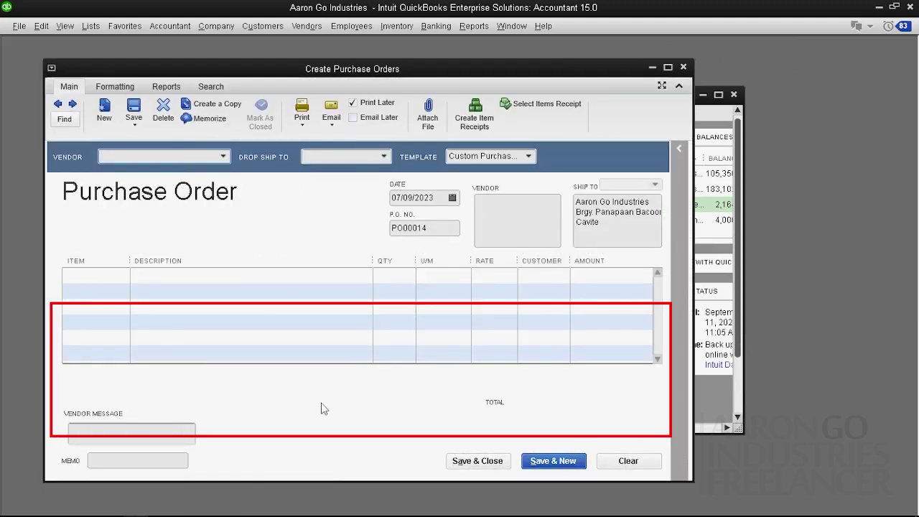
pyautogui.write('Supplier 2')
pyautogui.click(683, 67)
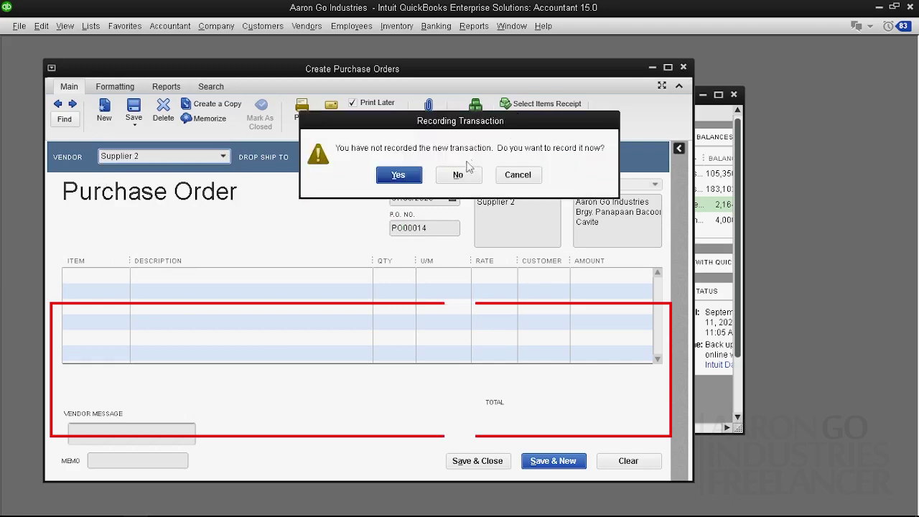
pyautogui.click(458, 117)
# Open a blank bill for receiving inventory with a bill, and compare its Expenses and Items sections.
pyautogui.click(303, 148)
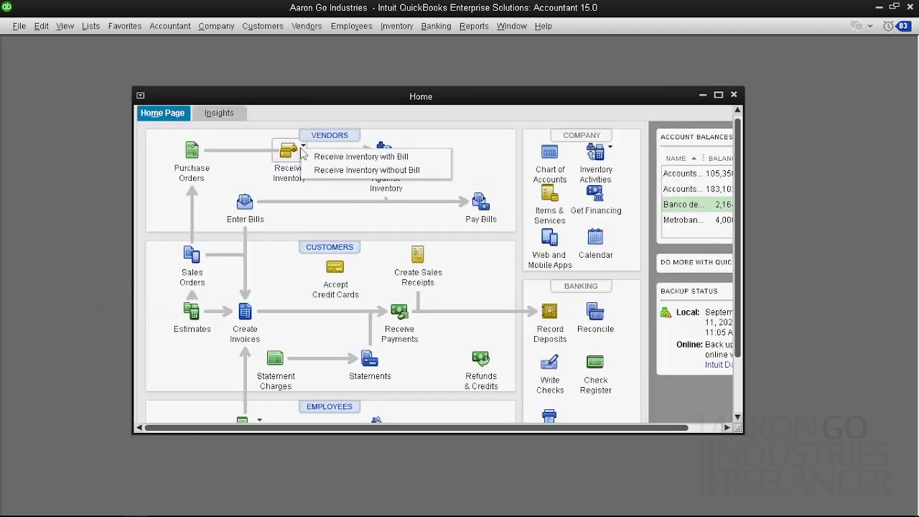
pyautogui.click(316, 155)
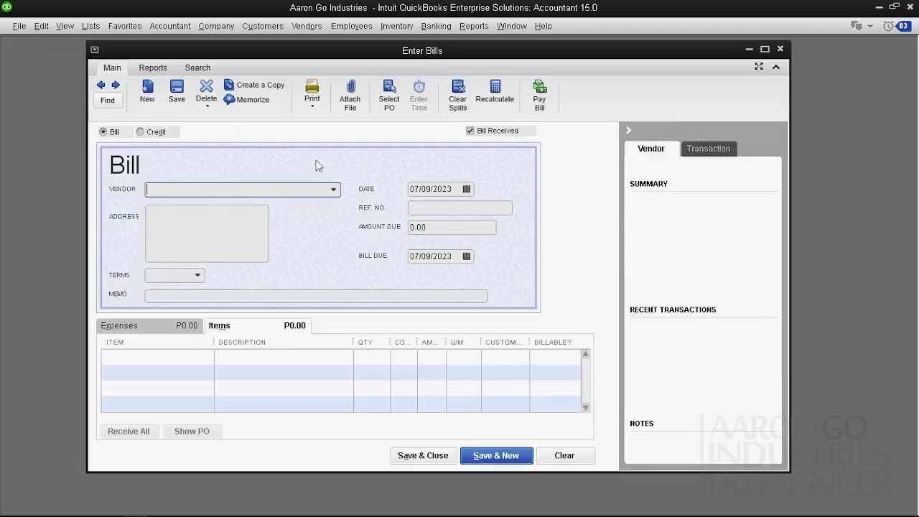
pyautogui.click(185, 329)
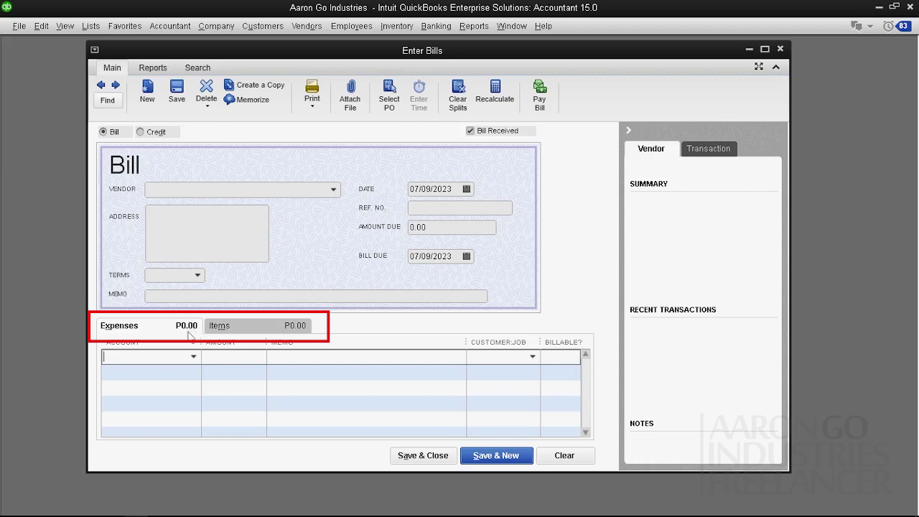
pyautogui.click(242, 331)
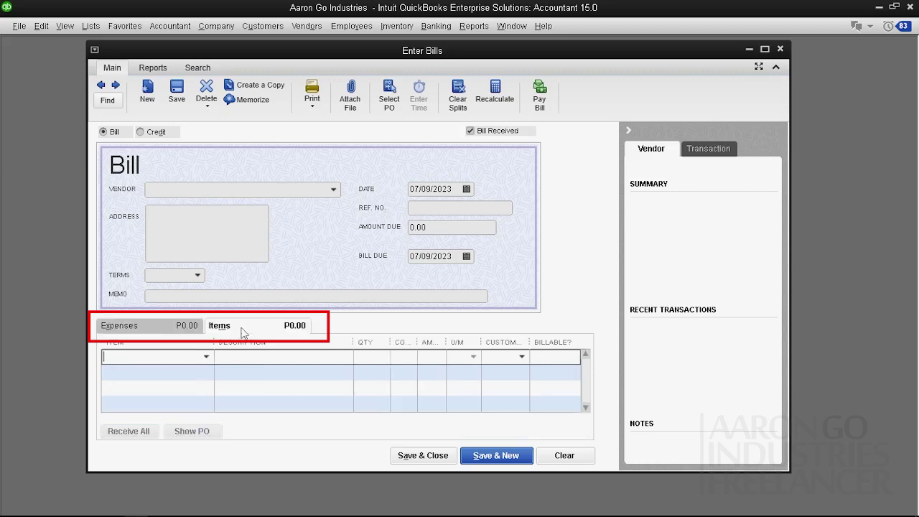
# Return to the previous Supplier 1 bill, and examine its discount expense line and the income accounts available for it.
pyautogui.click(102, 87)
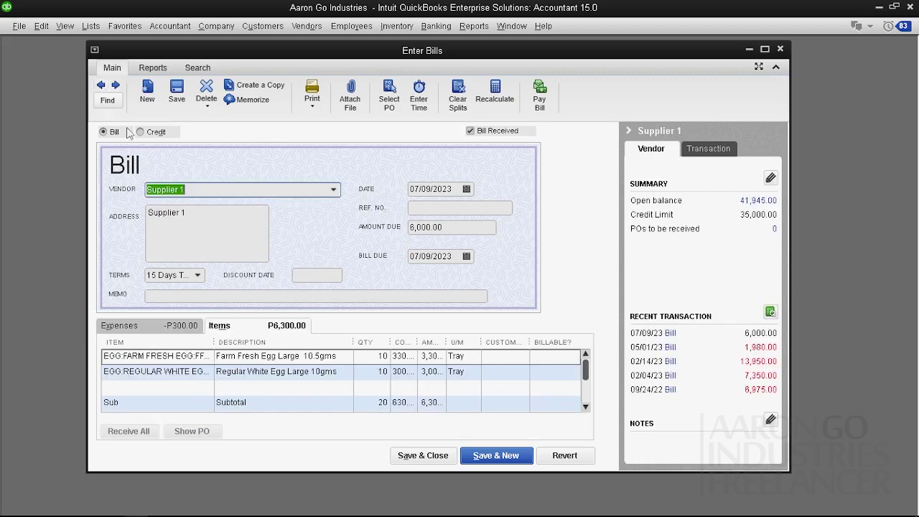
pyautogui.click(177, 330)
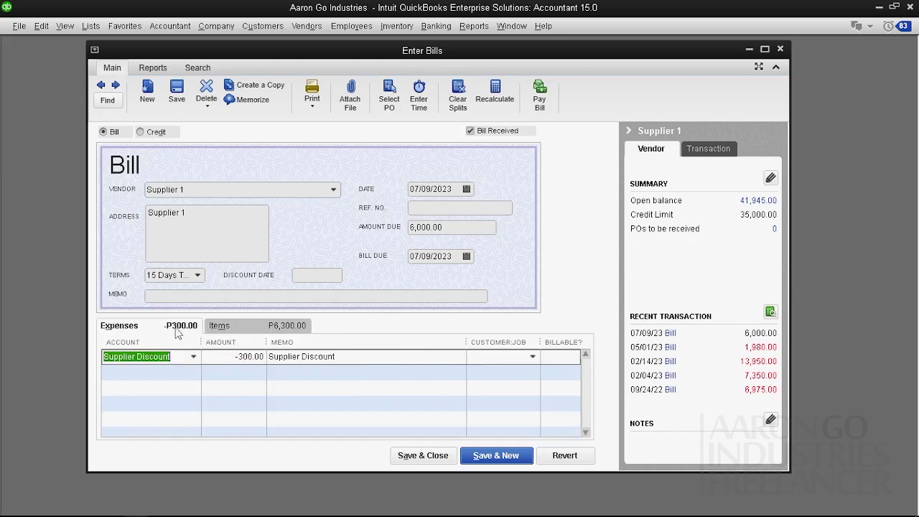
pyautogui.click(228, 357)
pyautogui.click(193, 357)
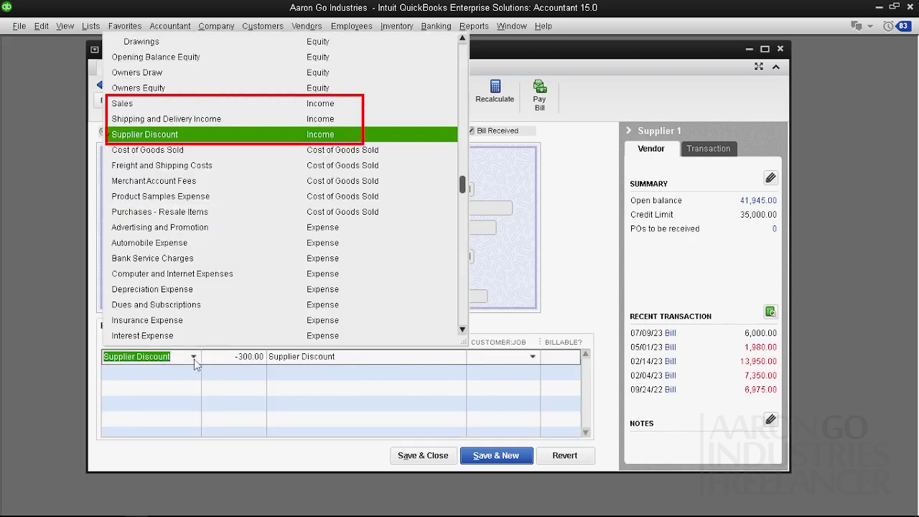